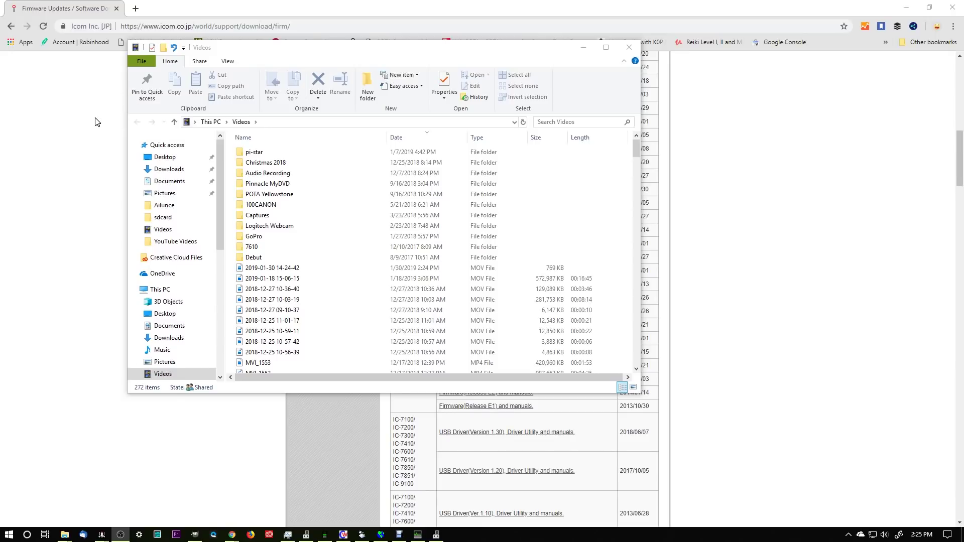
Minimize the Videos folder window and move the Ham Radio Deluxe shortcut slightly lower on the desktop.
click(583, 47)
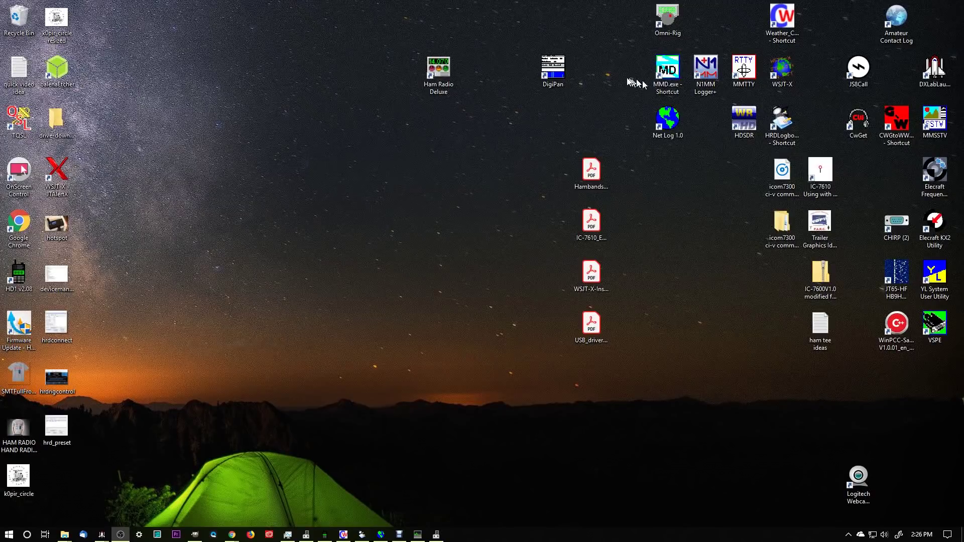
drag(449, 75, 438, 148)
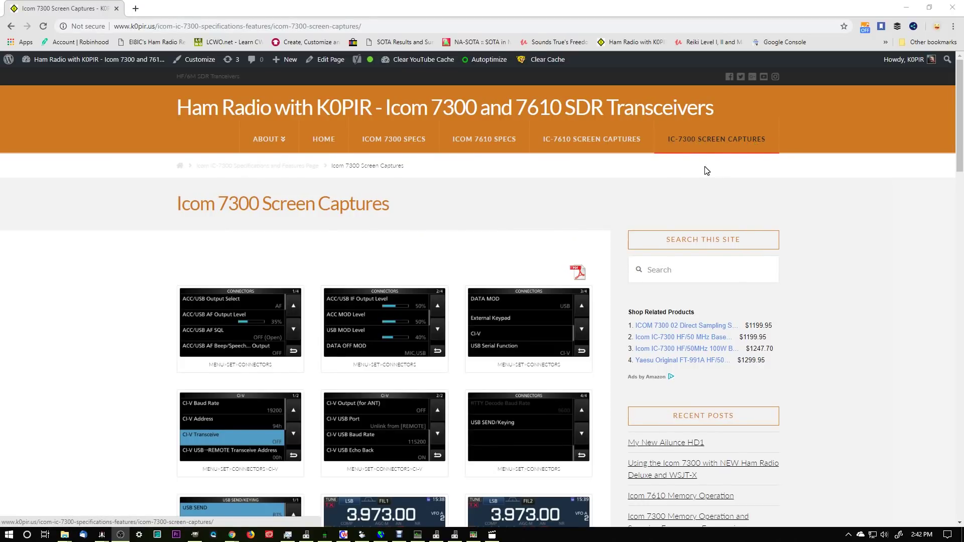
Review the Icom 7300 screen captures page for the connector, CI-V, USB keying, filter and tone settings.
scroll(443, 239, down, 1)
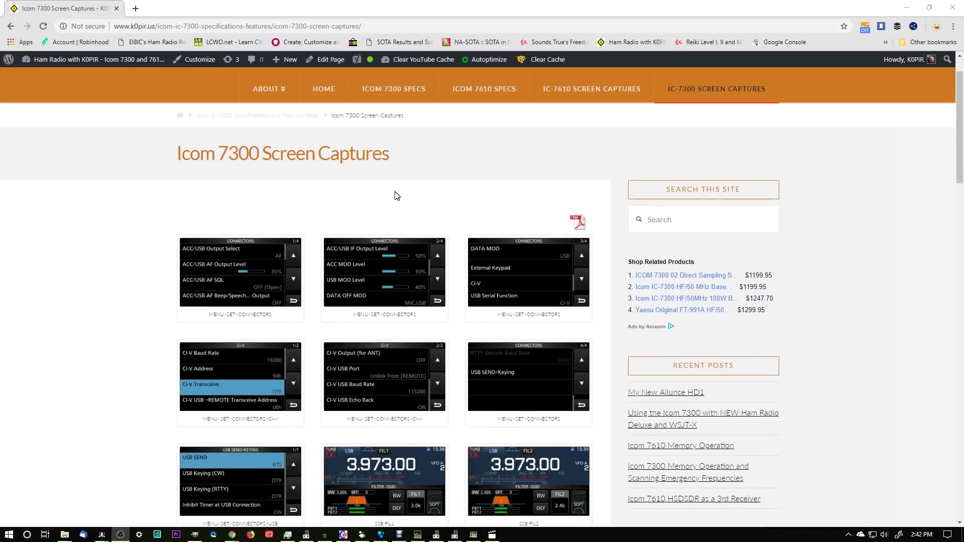
scroll(397, 196, down, 15)
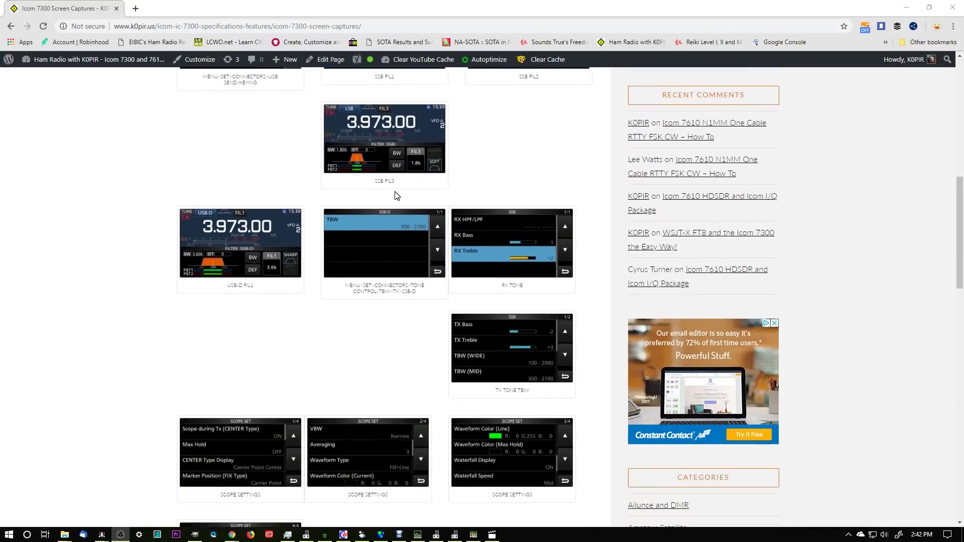
scroll(397, 196, up, 15)
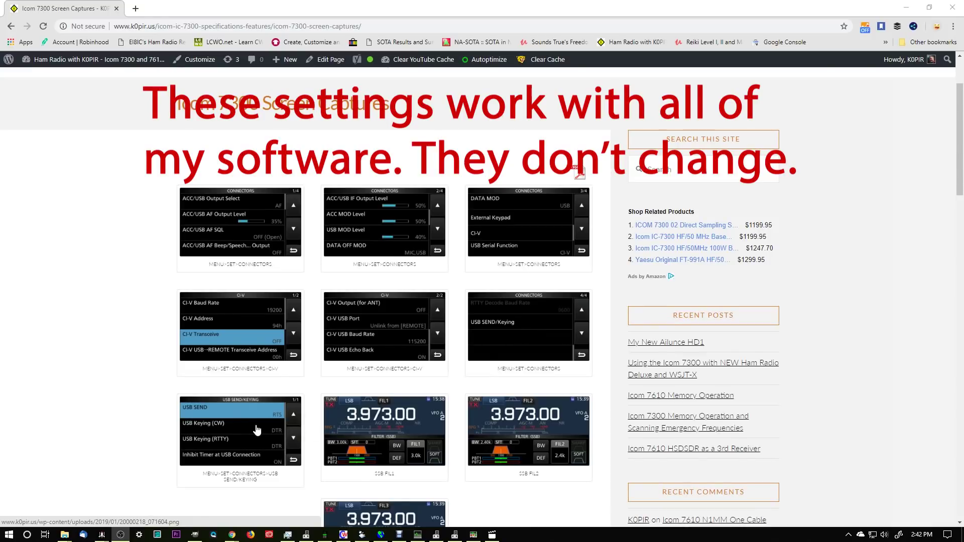
scroll(432, 390, down, 3)
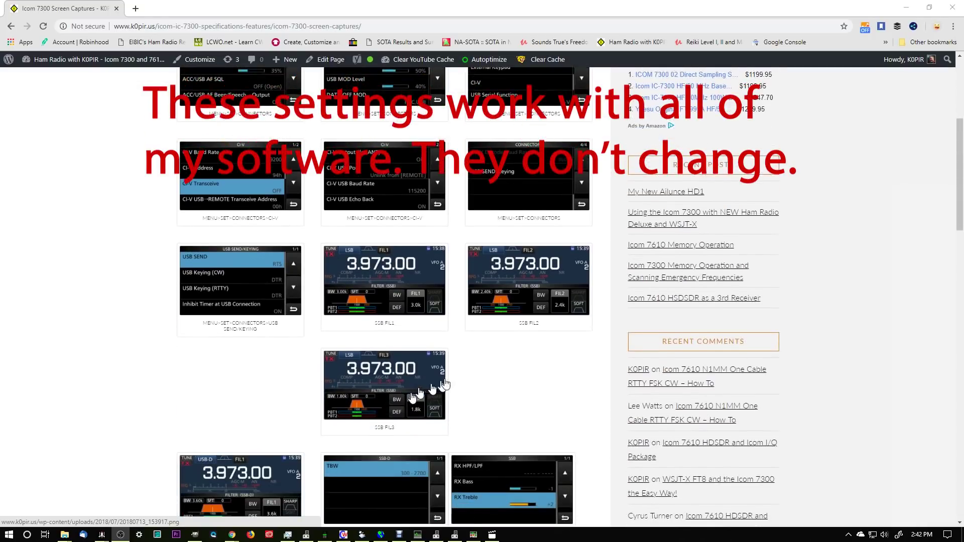
scroll(444, 384, down, 3)
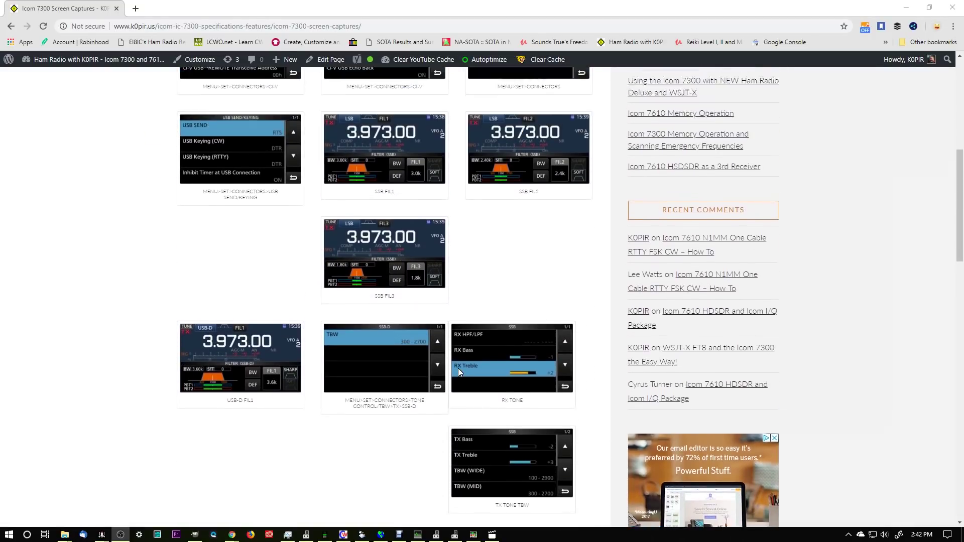
scroll(458, 369, up, 6)
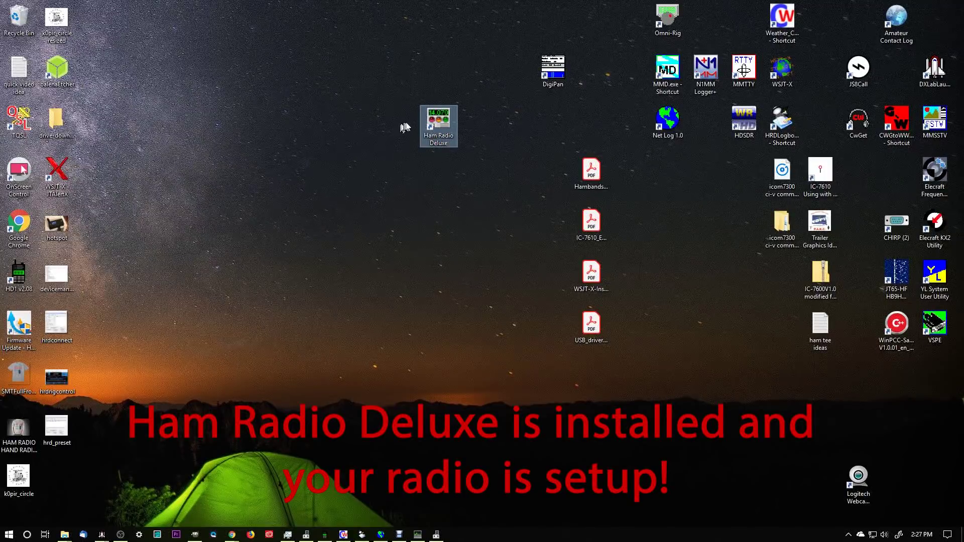
Launch Ham Radio Deluxe, check the saved IC-7300 preset and show the new connection definition.
double_click(437, 125)
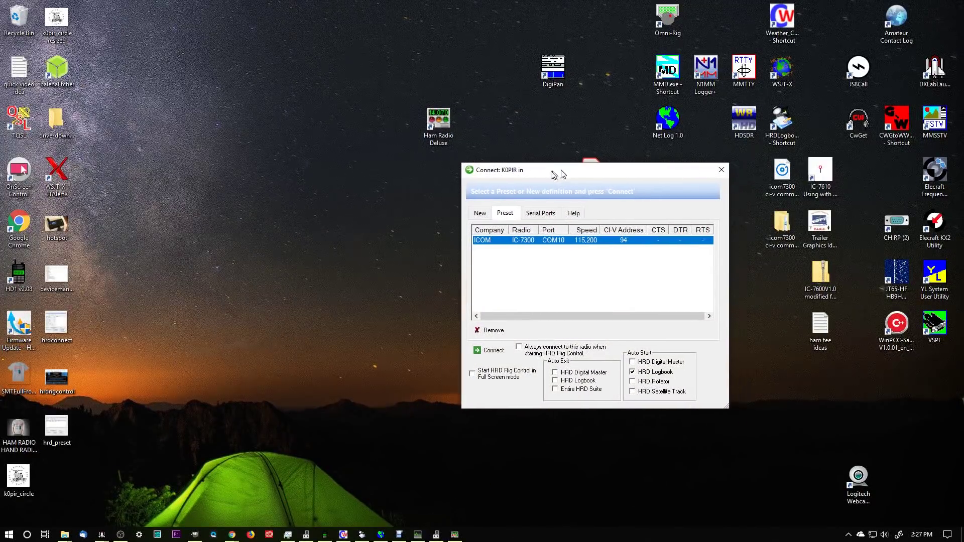
drag(554, 175, 410, 173)
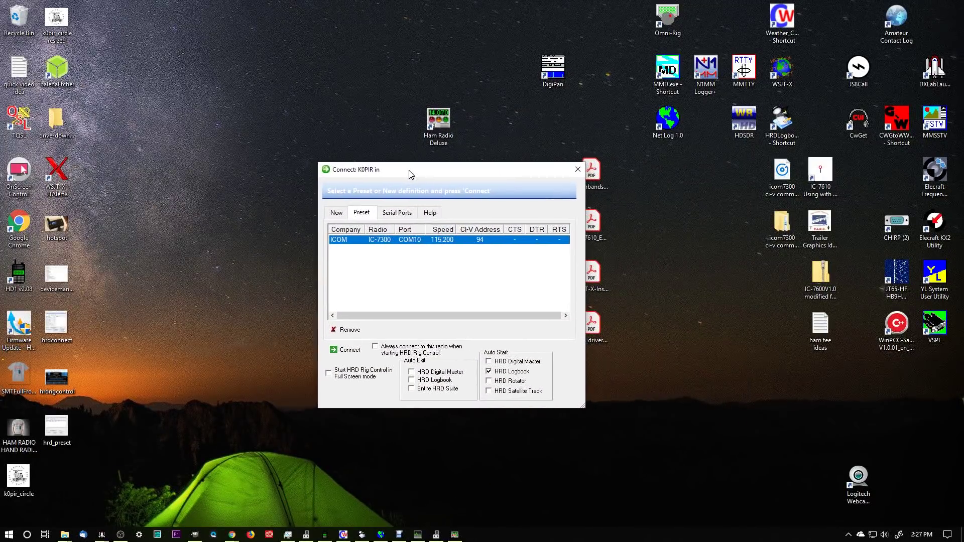
double_click(341, 240)
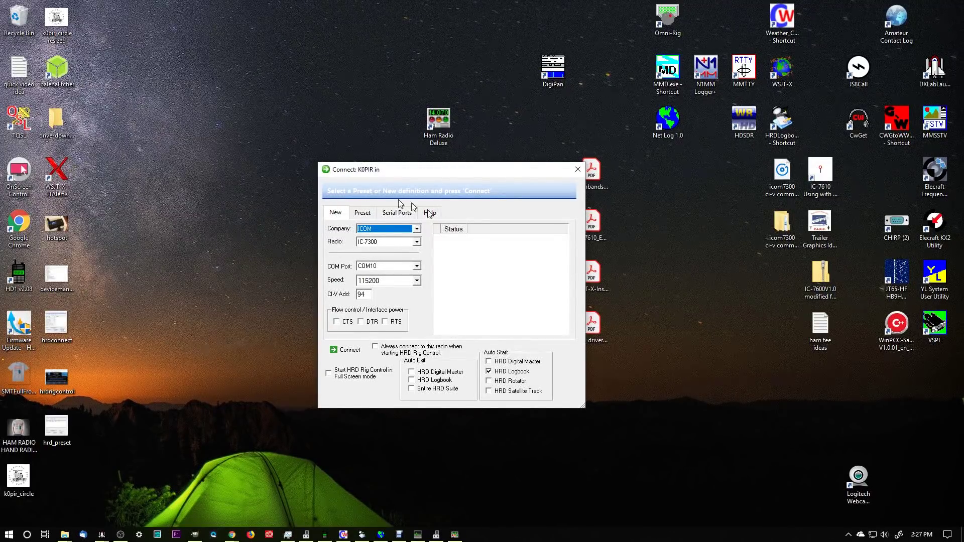
click(361, 214)
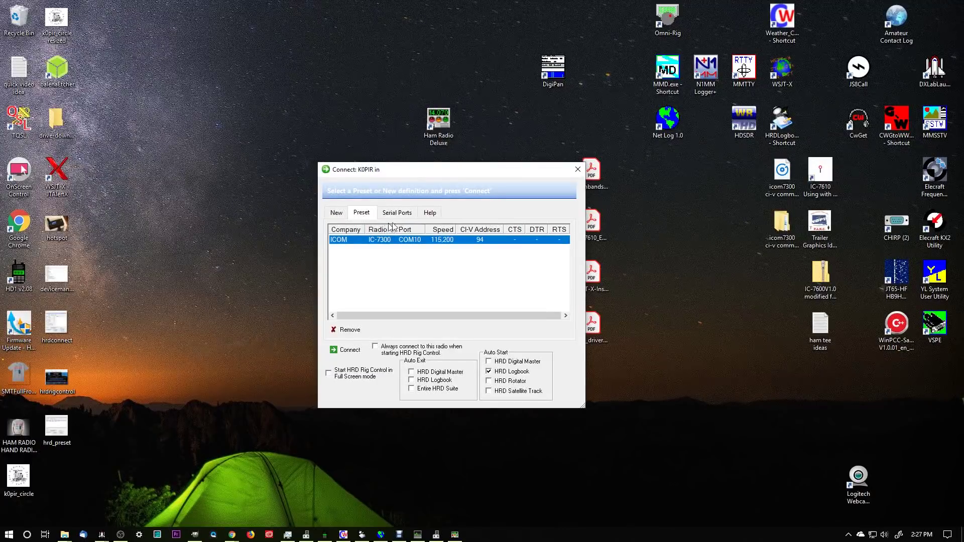
click(337, 213)
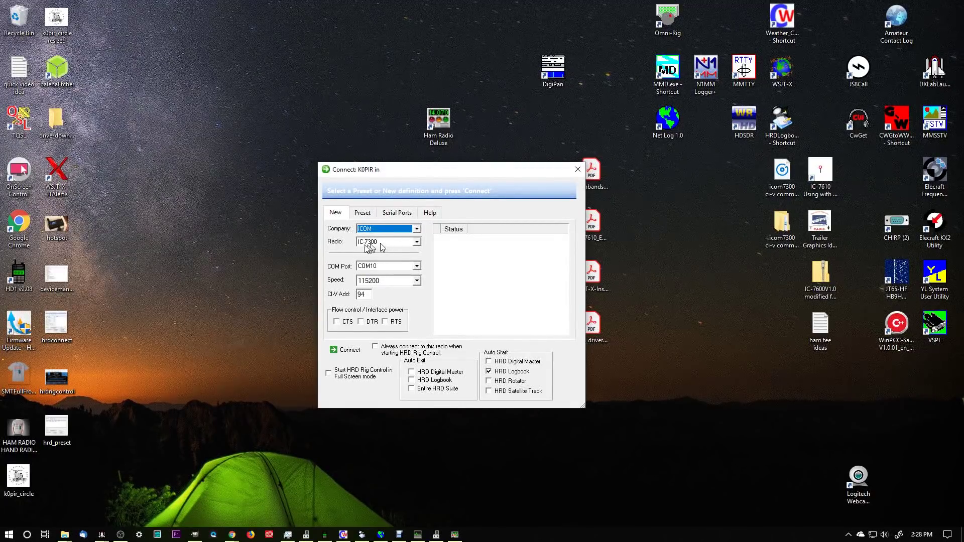
Look up the COM port of the Silicon Labs CP210x USB to UART Bridge in Device Manager, then minimize it.
click(27, 534)
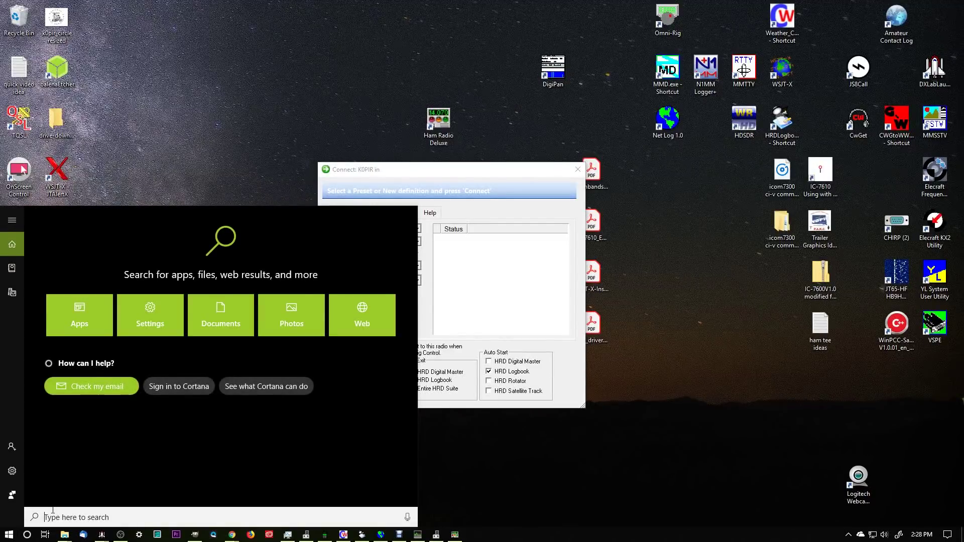
text(device)
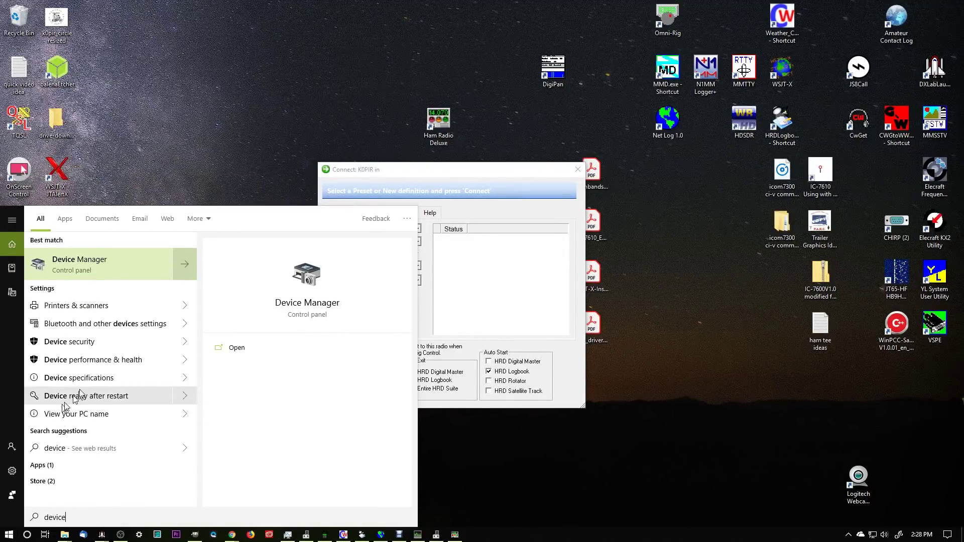
click(76, 272)
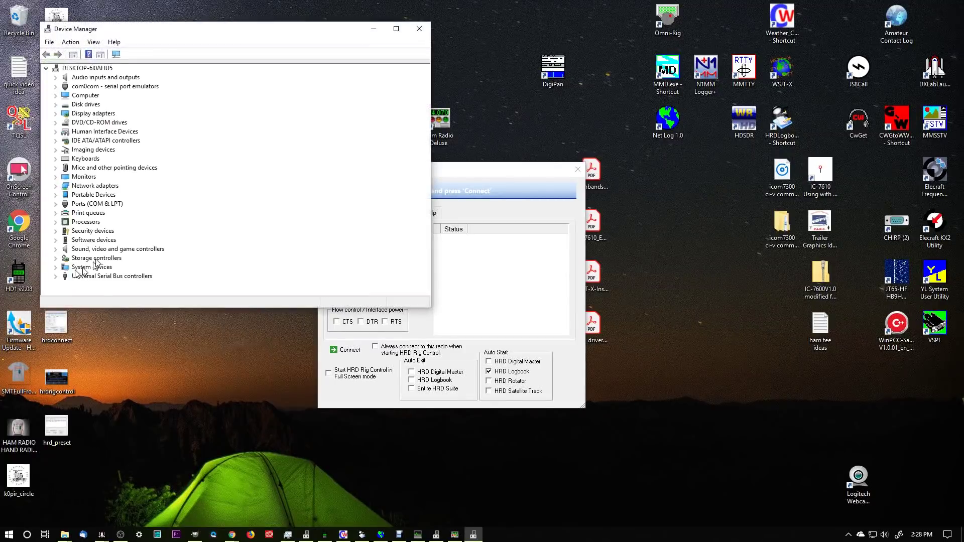
click(56, 204)
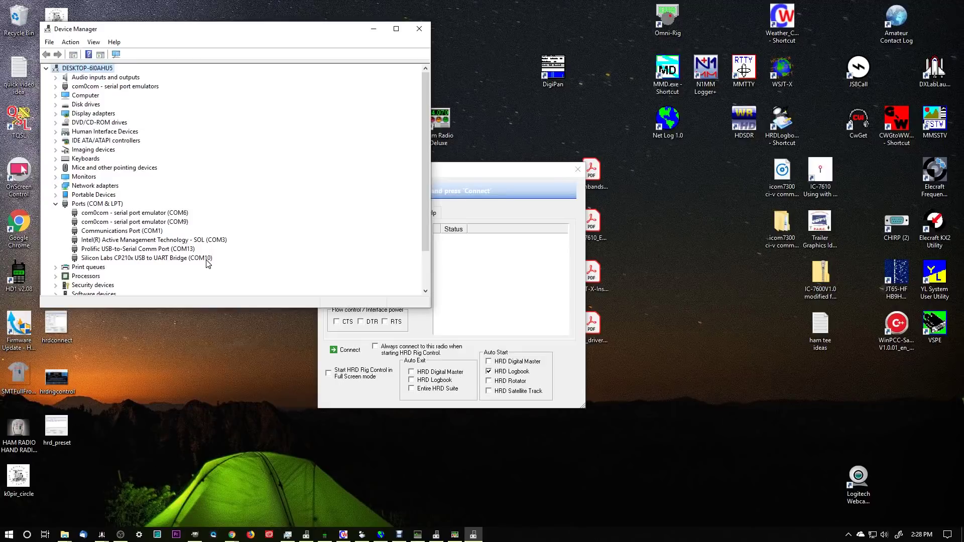
click(374, 29)
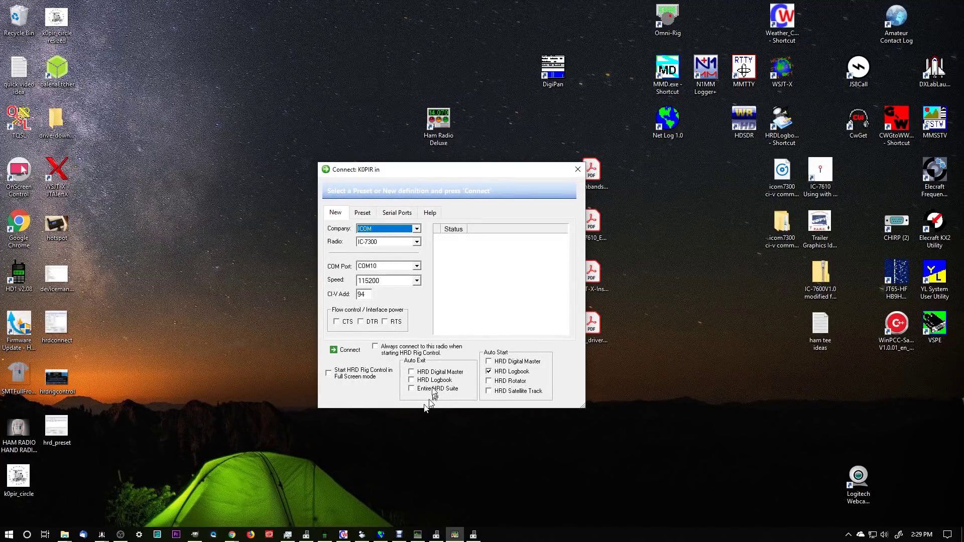
Turn off automatic start of HRD Logbook and connect to the ICOM IC-7300 on COM10 at 115200 with CI-V address 94.
click(490, 372)
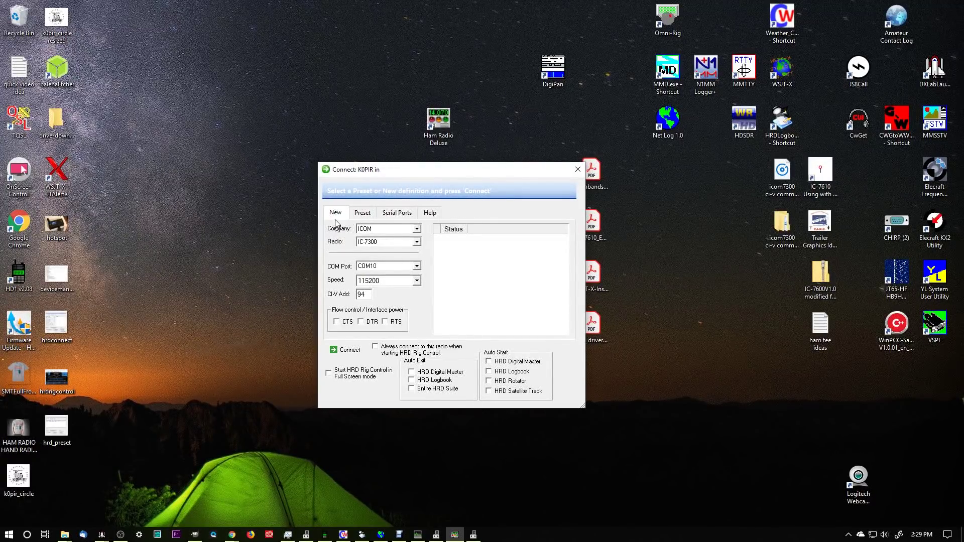
click(363, 213)
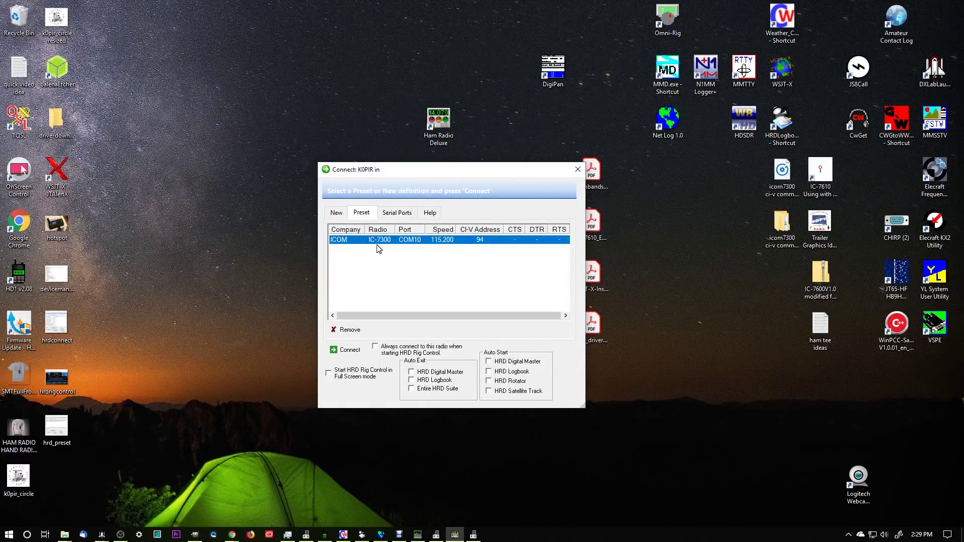
click(337, 214)
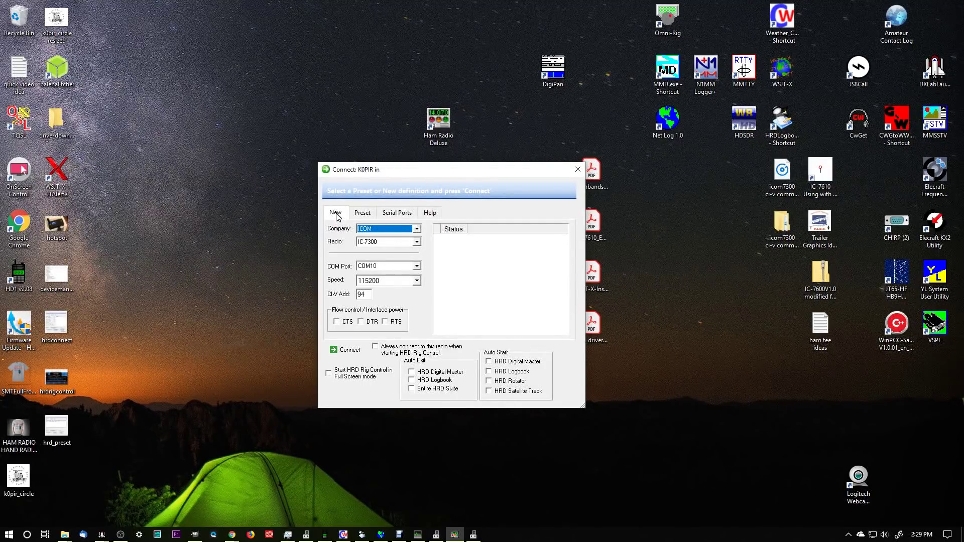
click(345, 350)
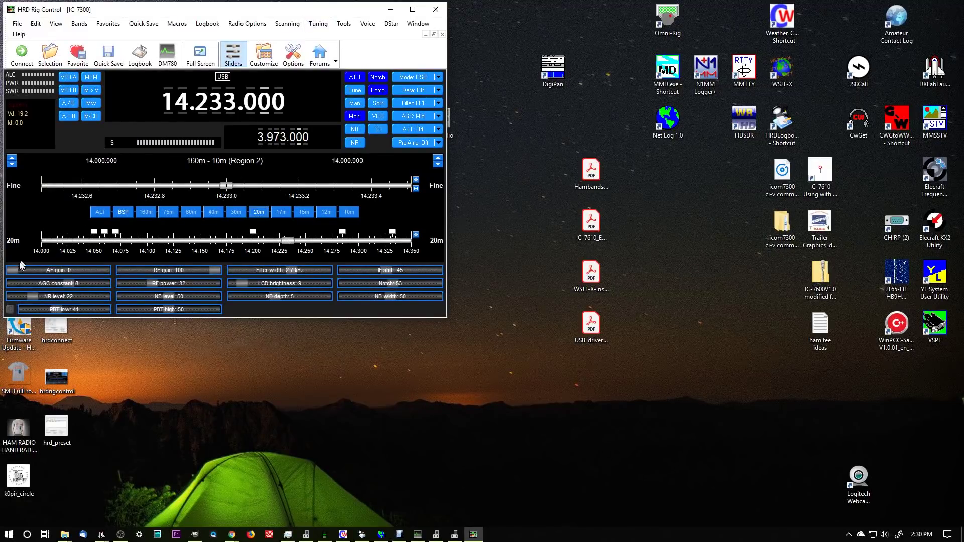
Set the radio's AF gain to 9 and RF gain to 82, and check the data mode options without changing them.
drag(16, 270, 22, 270)
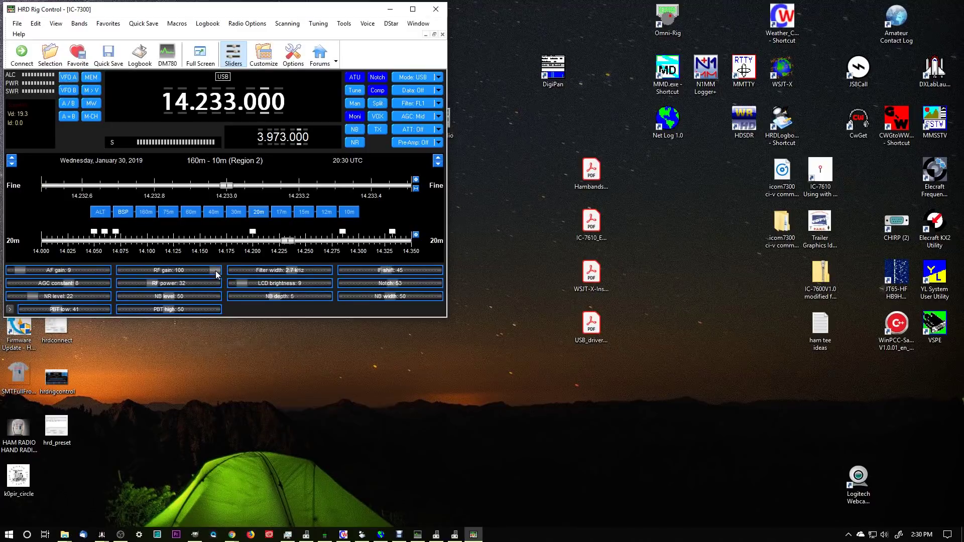
drag(216, 270, 191, 272)
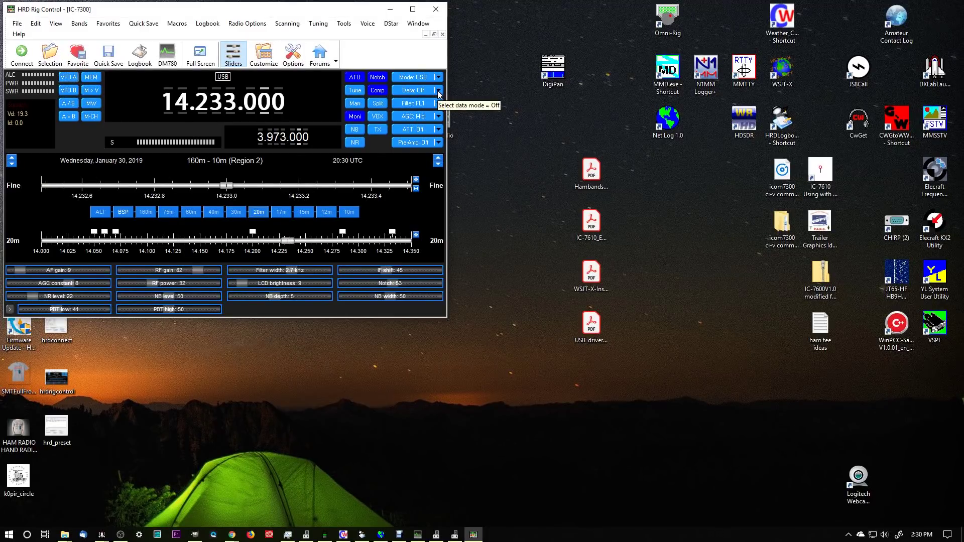
click(438, 93)
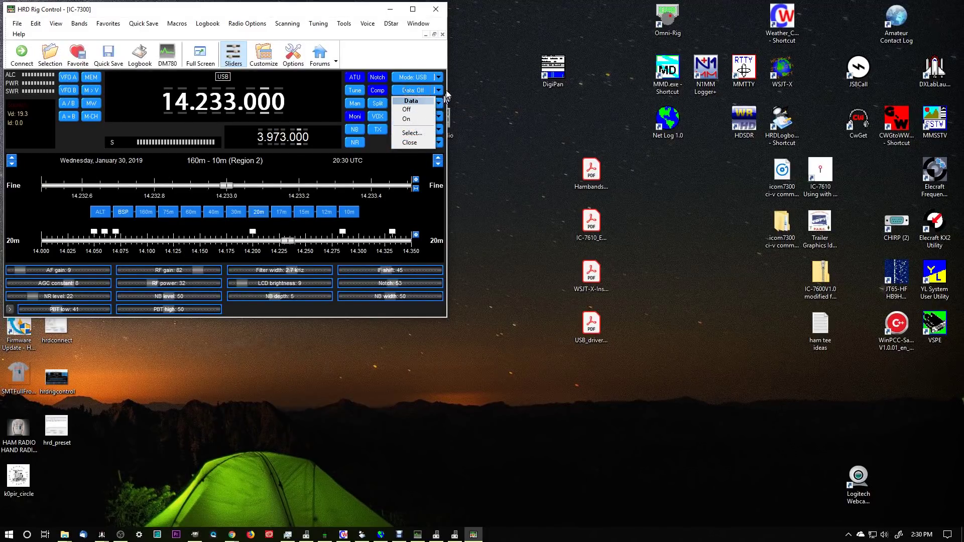
click(456, 84)
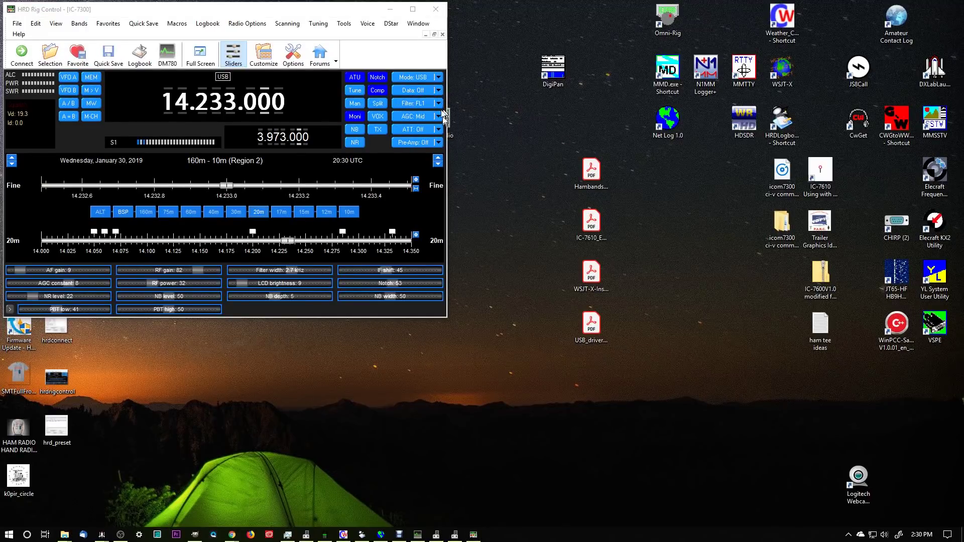
Open the layout customization and examine the available display schemes beside the radio display.
click(268, 55)
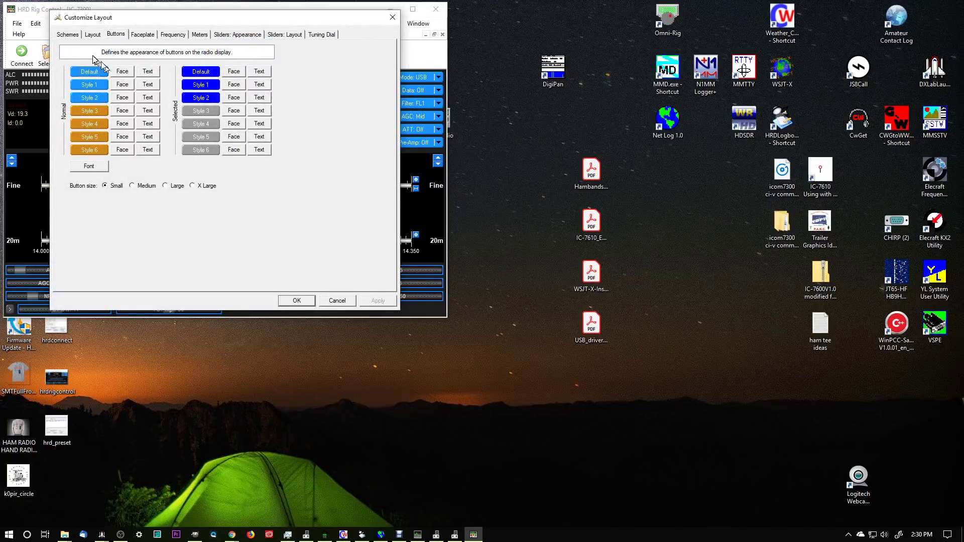
click(67, 35)
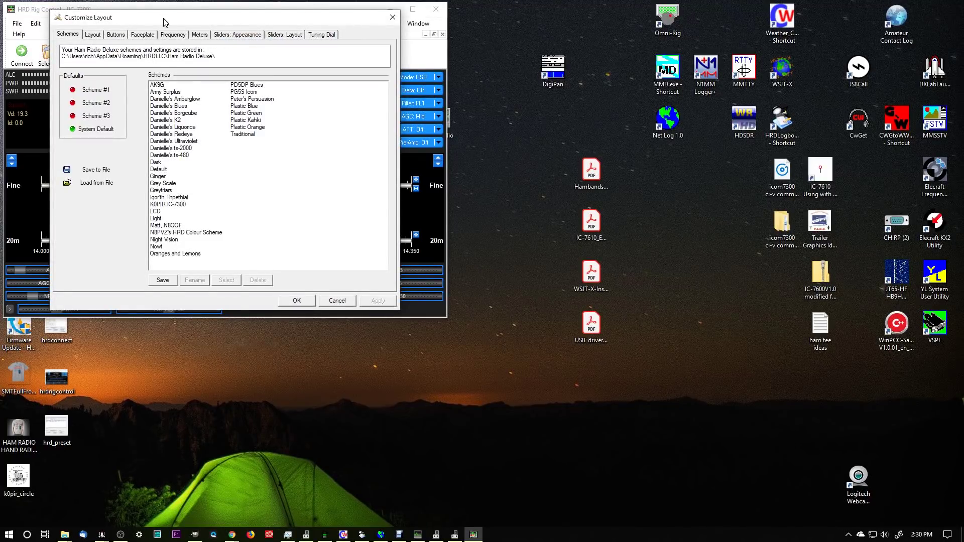
drag(166, 23, 195, 33)
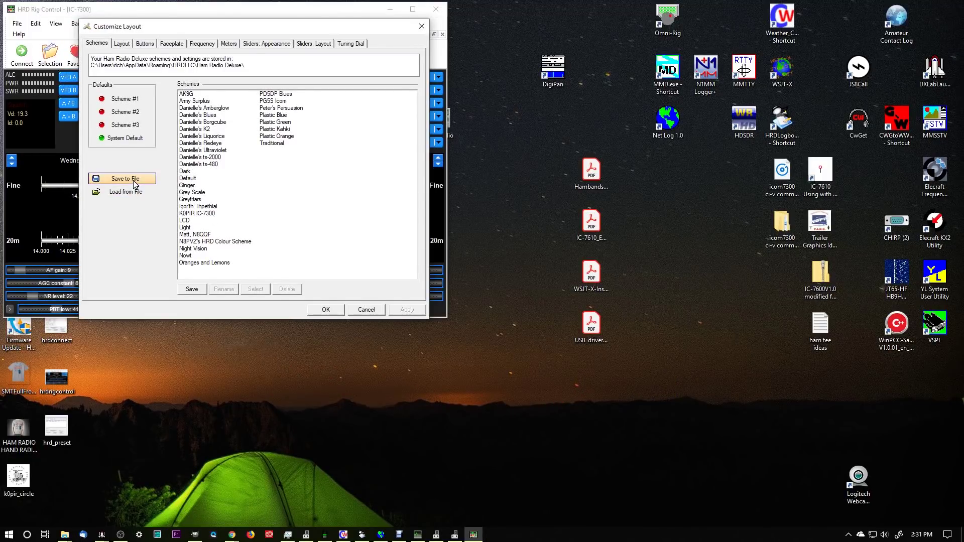
drag(221, 31, 612, 165)
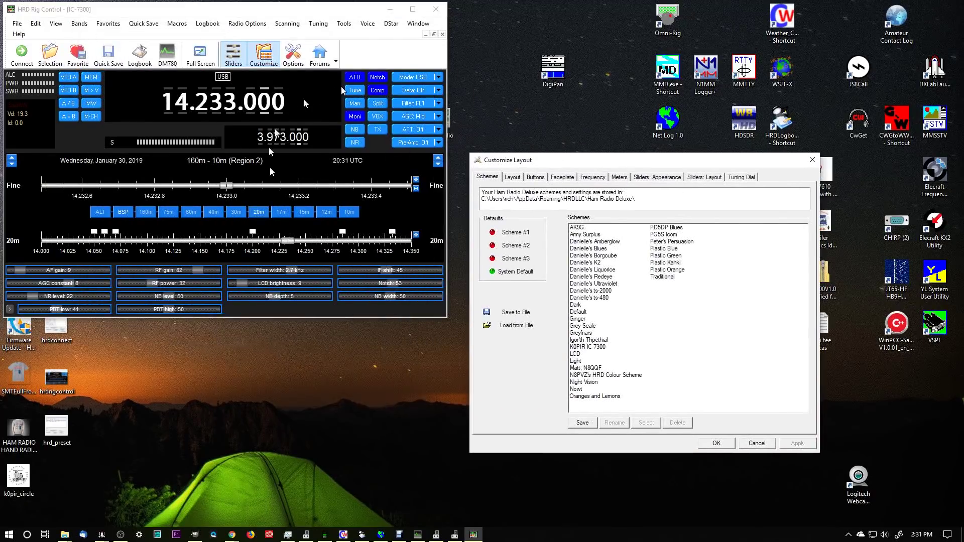
mouse_move(599, 162)
mouse_down()
mouse_move(474, 113)
mouse_move(607, 157)
mouse_up()
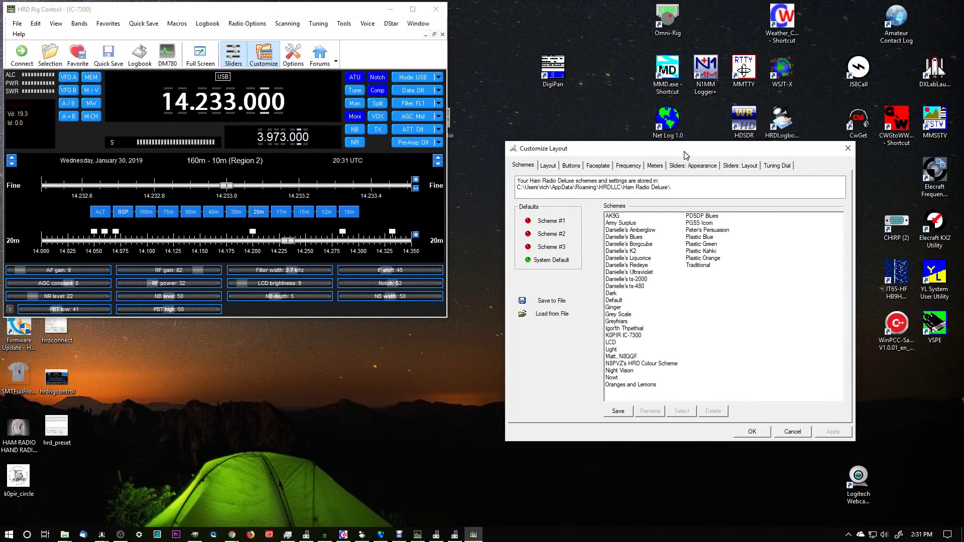
drag(685, 153, 347, 85)
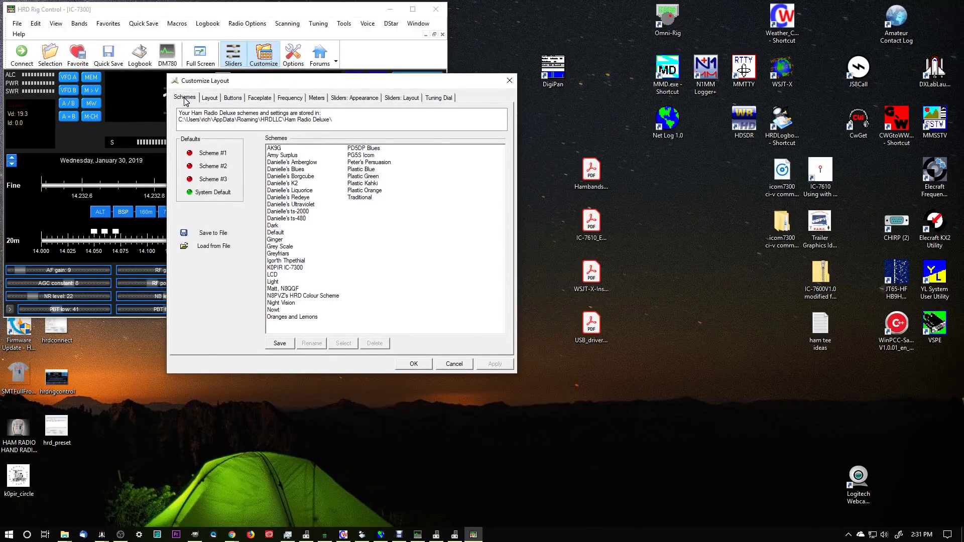
Examine the button layout and button style options for the radio display.
click(208, 98)
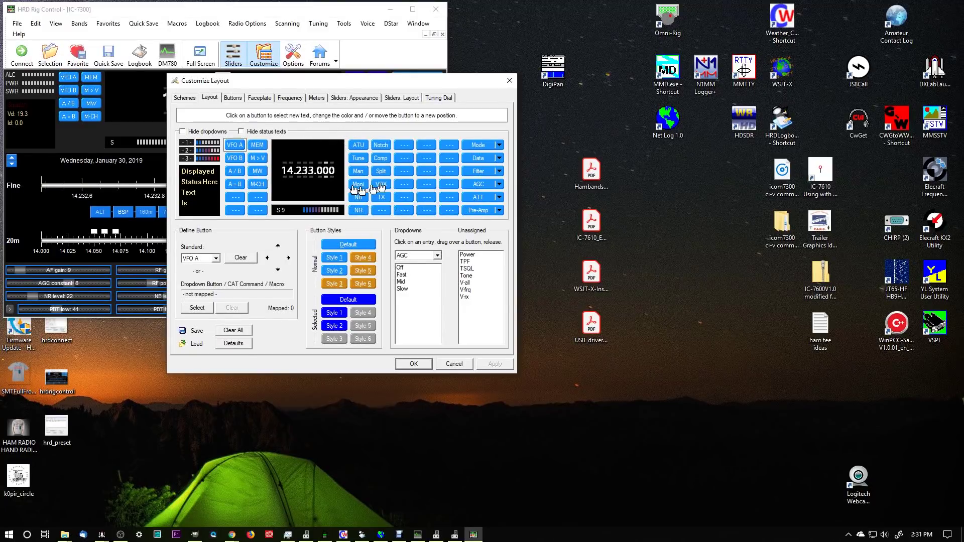
click(358, 160)
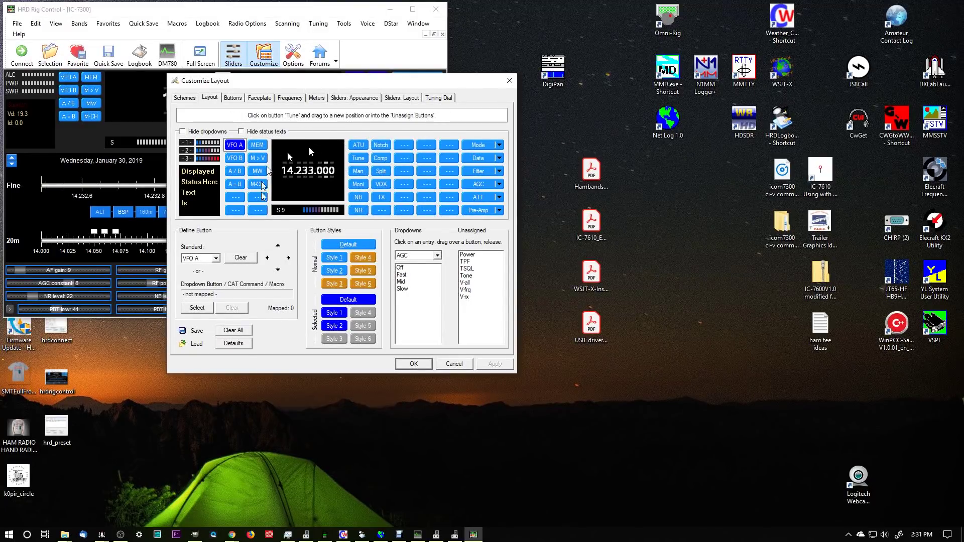
click(376, 300)
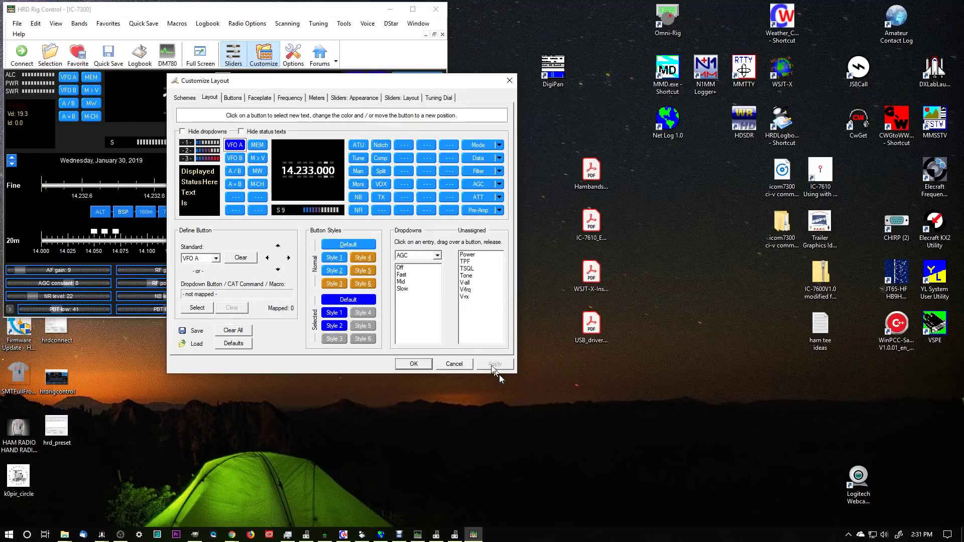
Examine the button appearance and faceplate settings, repositioning the customization window to compare them with the radio display.
click(233, 97)
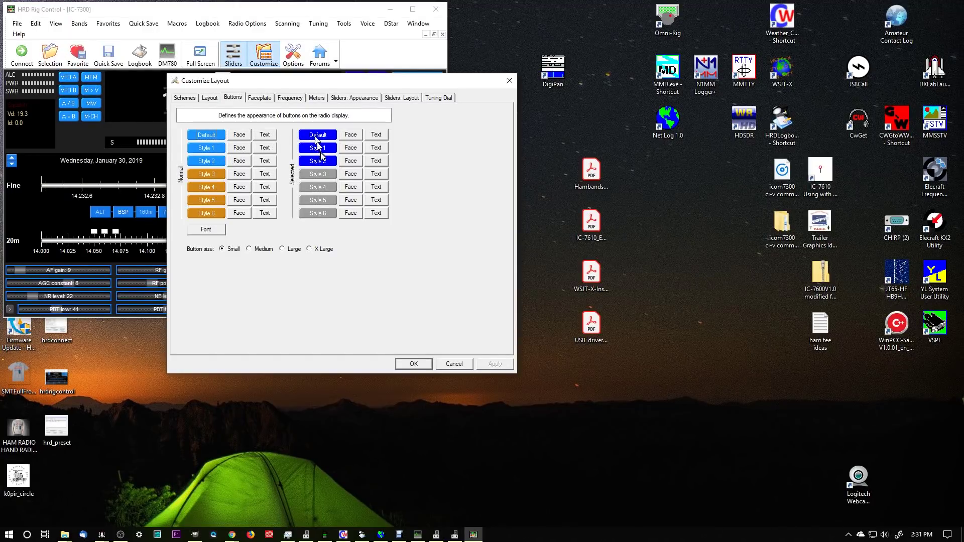
drag(391, 83, 702, 162)
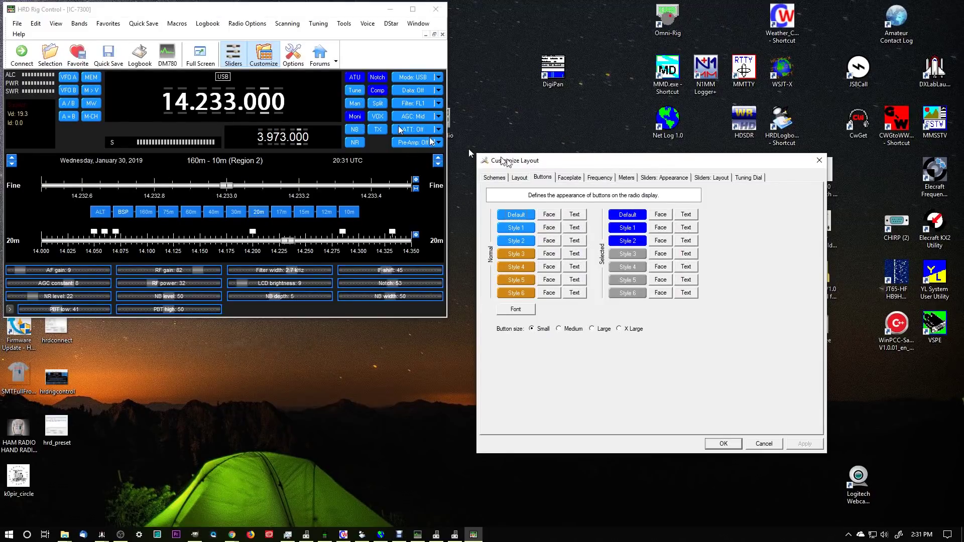
click(570, 179)
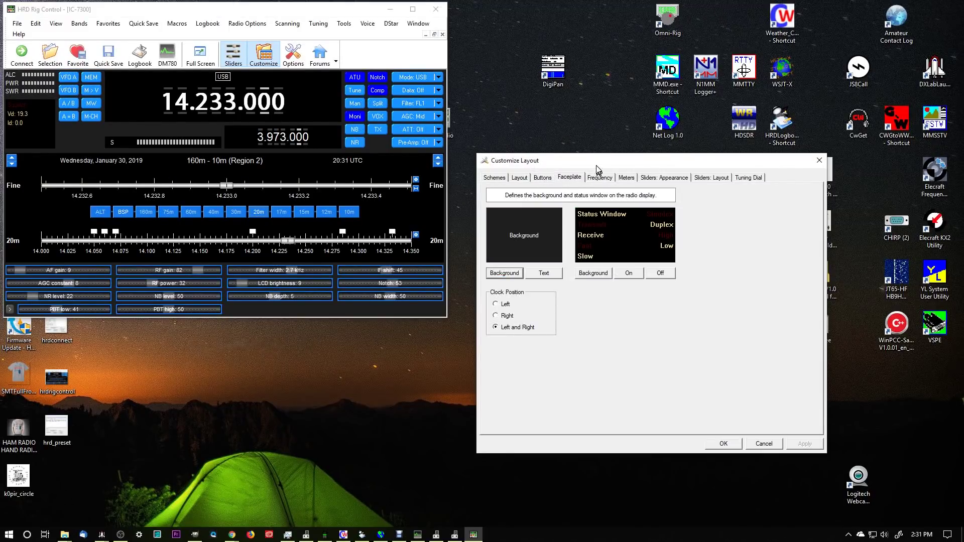
drag(596, 167, 283, 117)
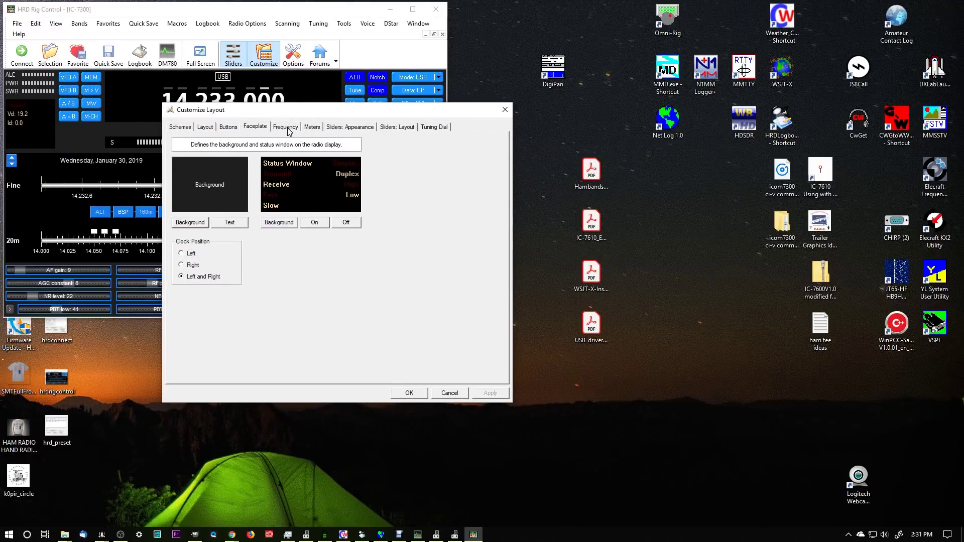
Examine the appearance settings of the frequency readout and its available fonts, leaving the font unchanged.
click(286, 128)
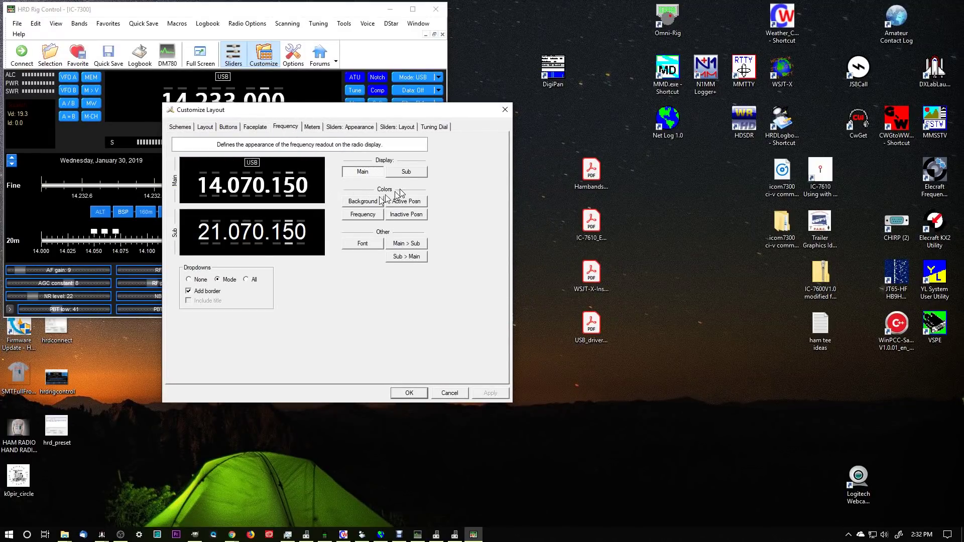
drag(304, 109, 375, 137)
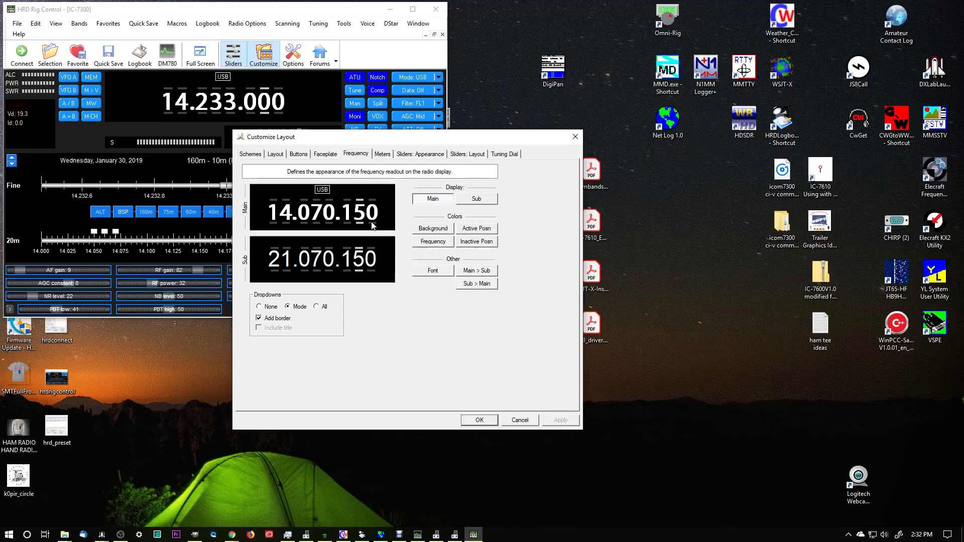
click(435, 273)
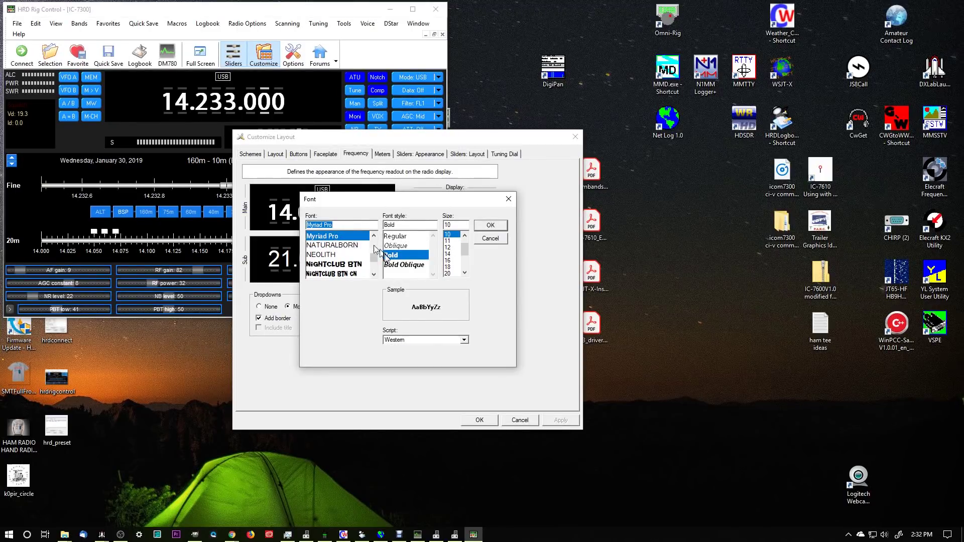
click(492, 242)
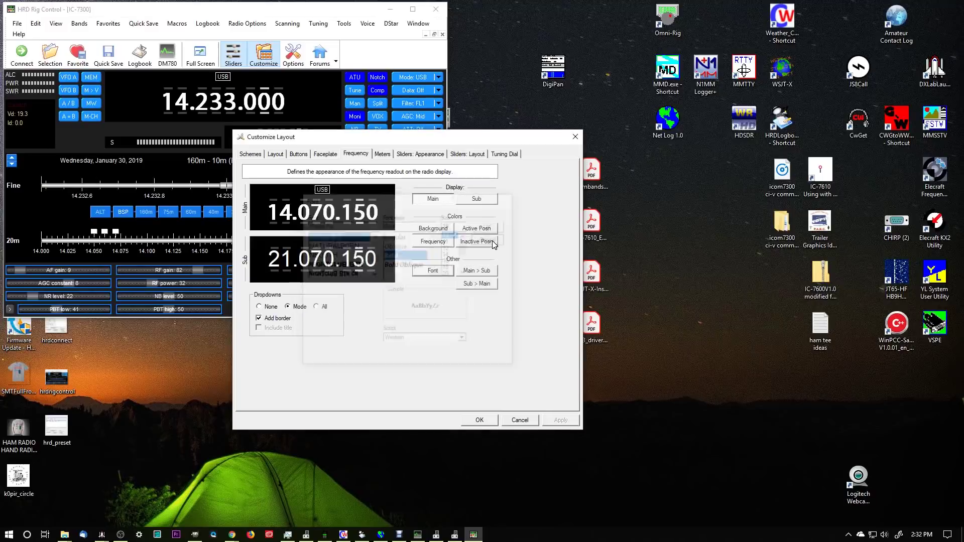
Examine the bar meter settings and the color choices for the meter background without changing them.
click(384, 154)
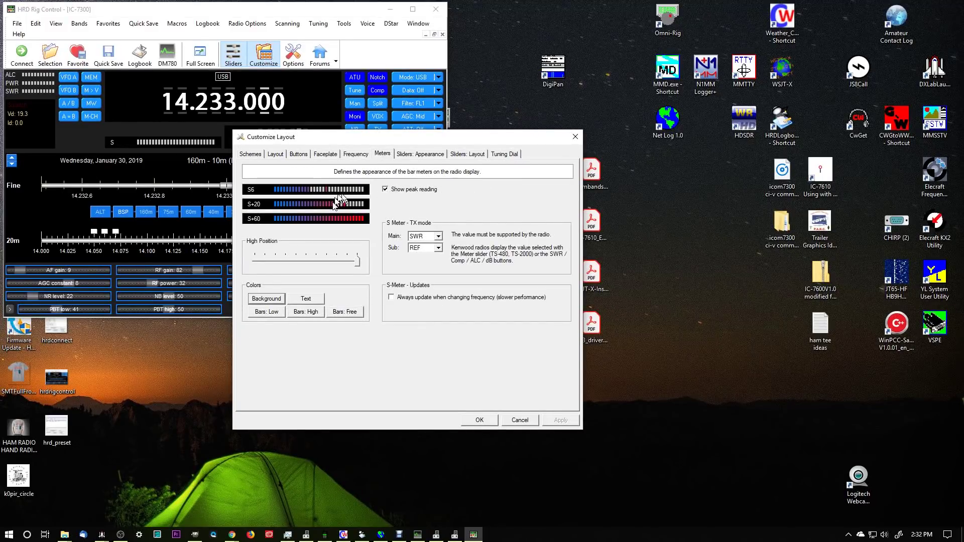
click(276, 303)
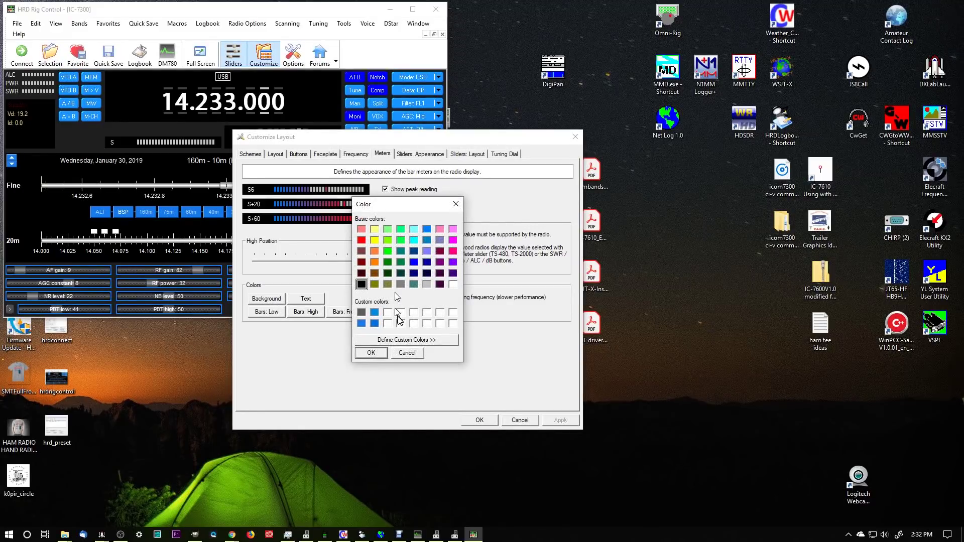
click(408, 354)
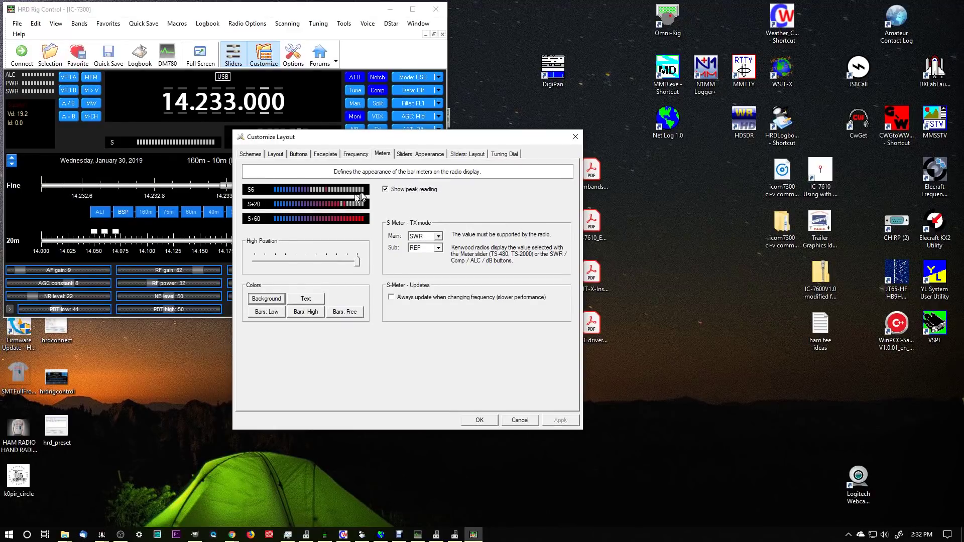
Review the slider appearance and IC-7300 slider layout settings beside the radio display, and close the layout customization.
click(415, 156)
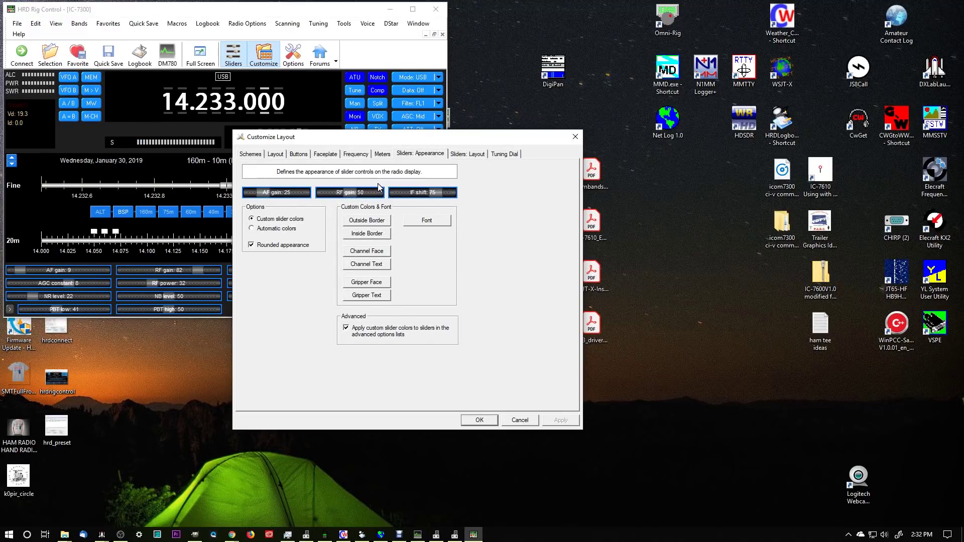
click(470, 156)
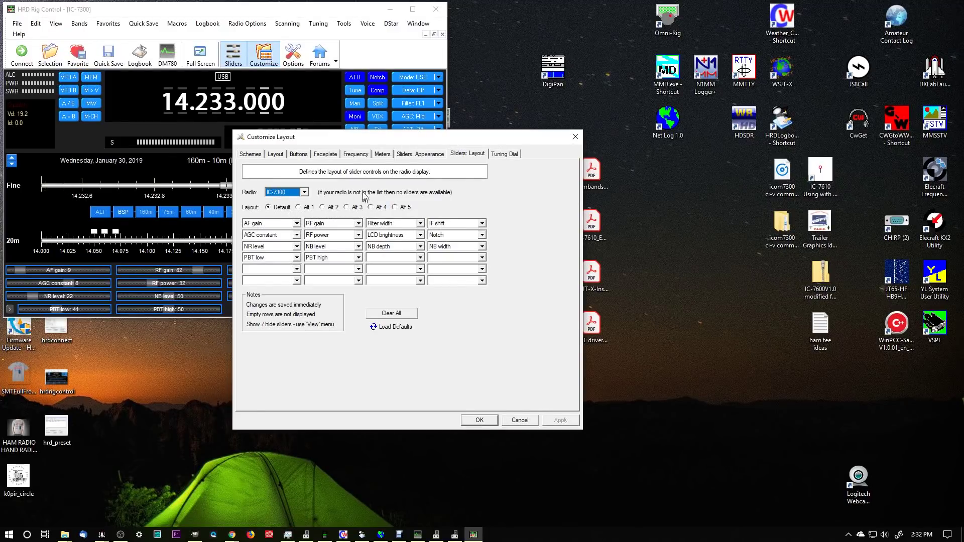
drag(372, 140, 623, 184)
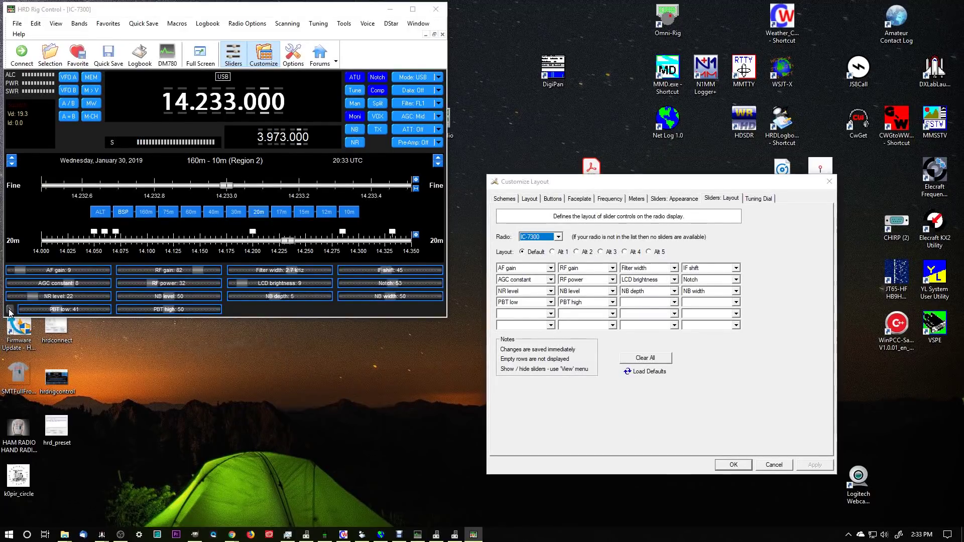
click(733, 463)
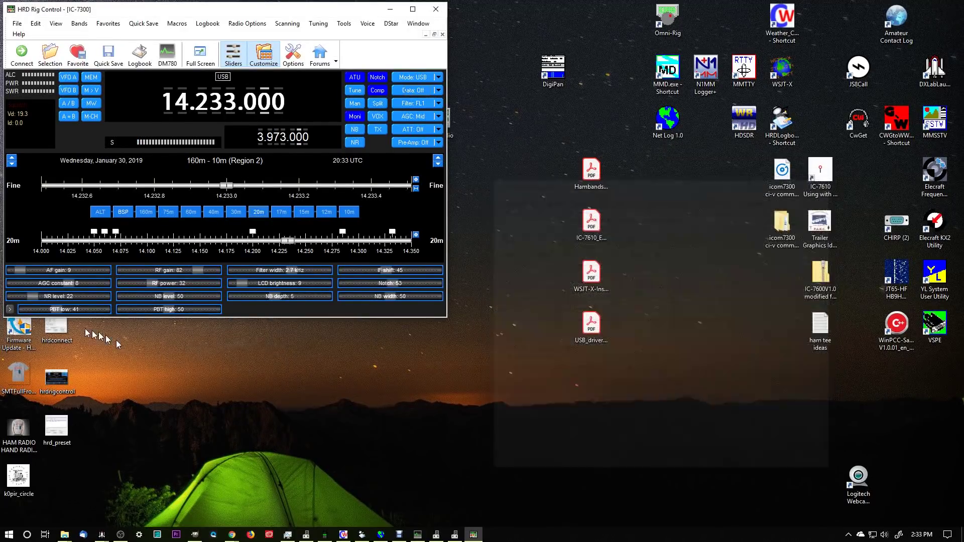
Cycle the radio display through all its slider layouts and return to the default set.
click(9, 311)
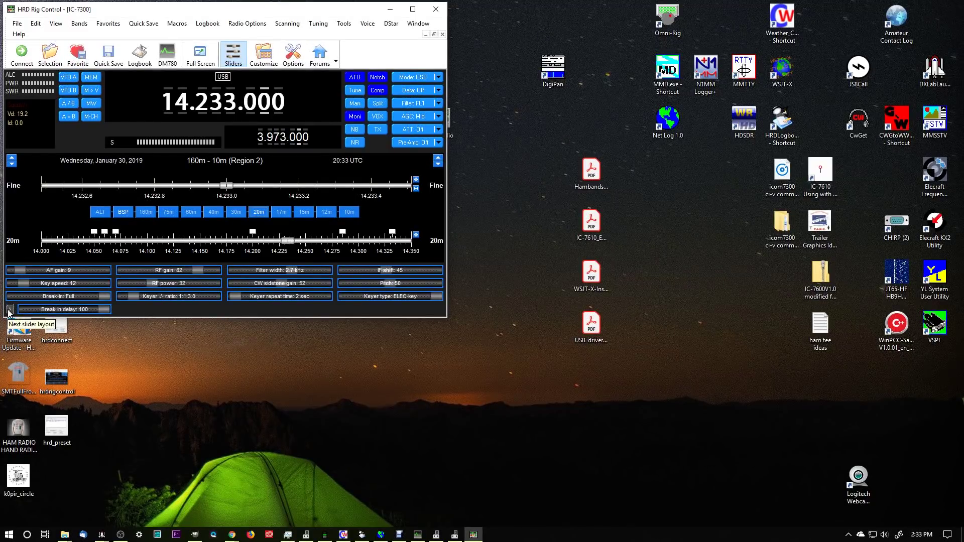
click(10, 310)
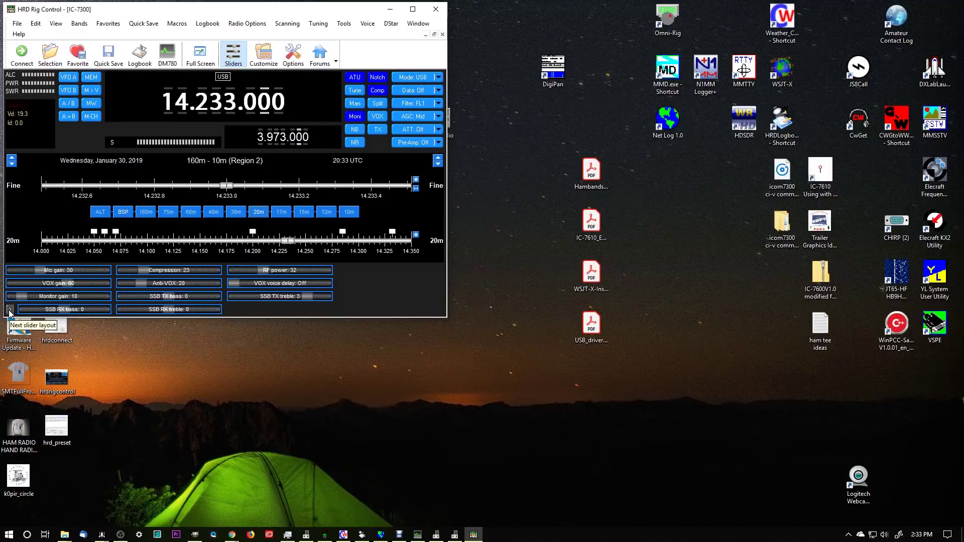
click(9, 310)
click(10, 311)
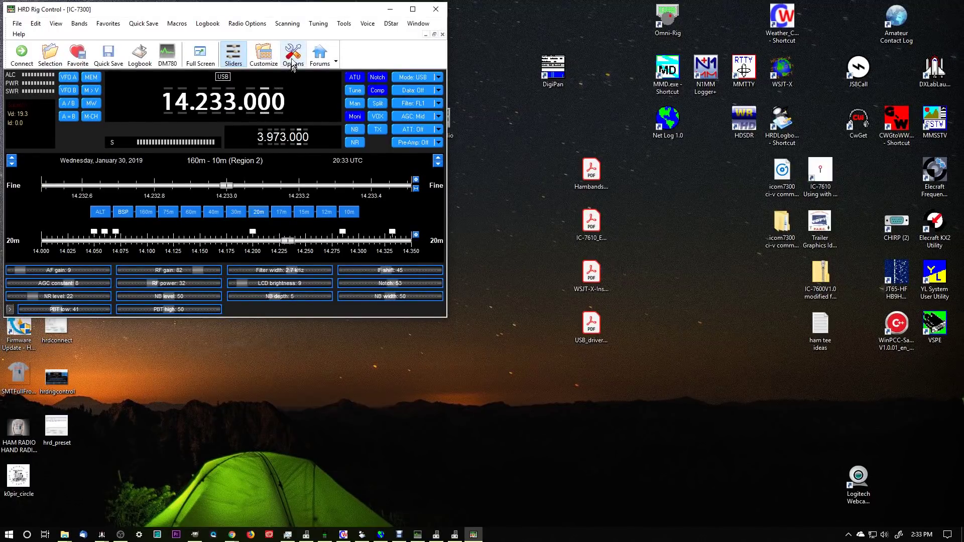
Compare the IC-7300's Default and Alt 1 to Alt 4 slider layouts and check the tuning dial options in the layout customization.
click(265, 54)
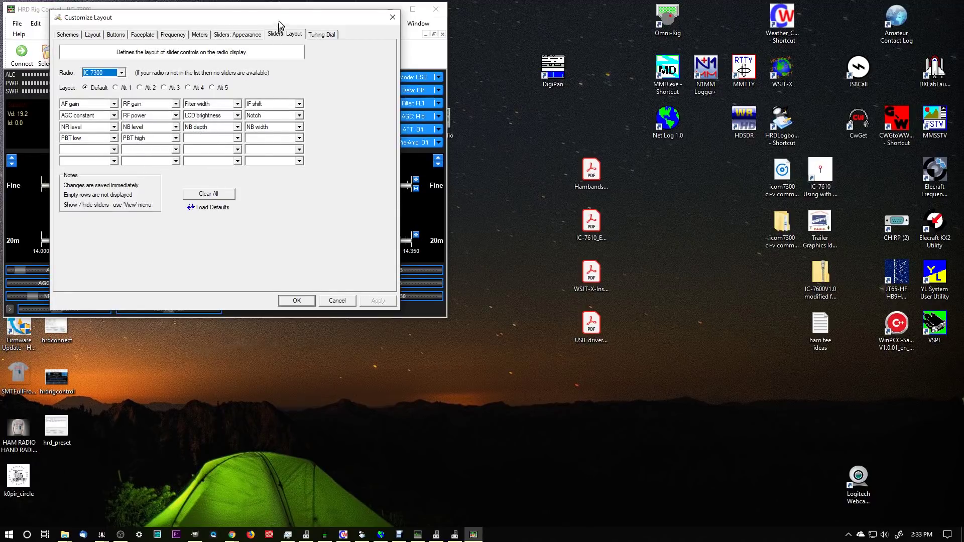
drag(283, 24, 531, 102)
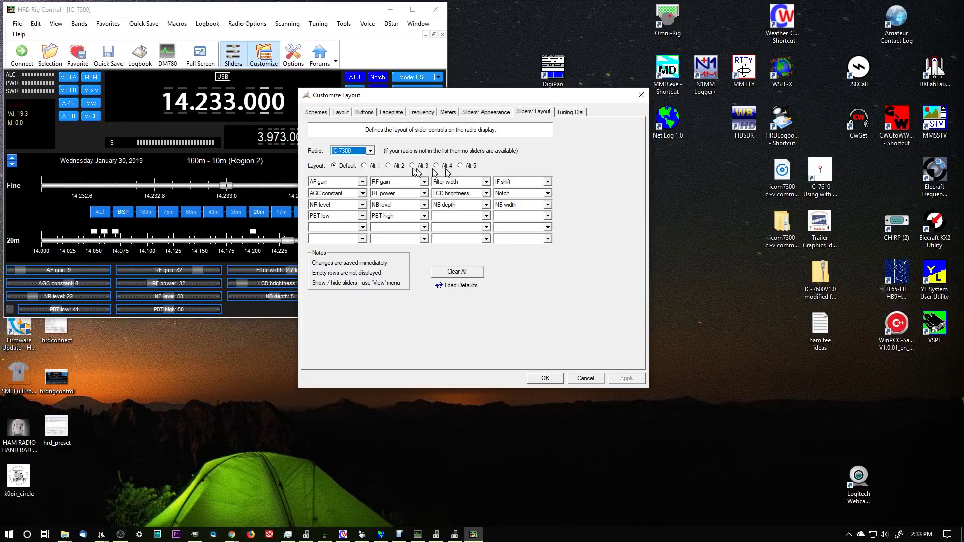
click(370, 169)
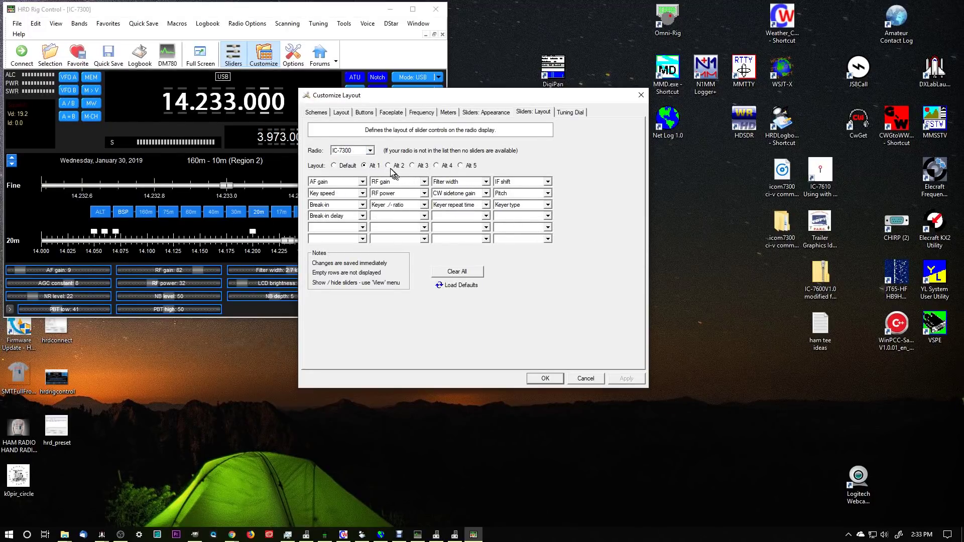
click(389, 167)
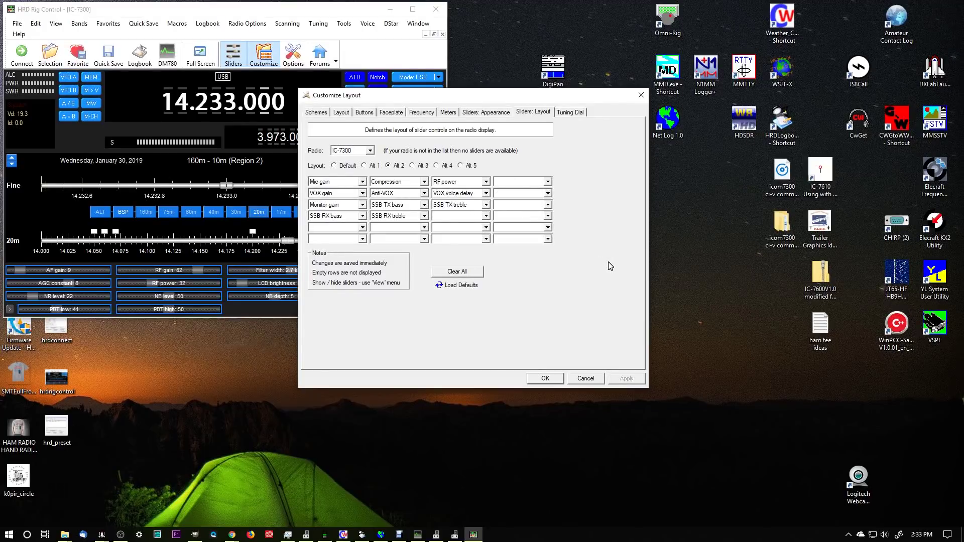
click(414, 166)
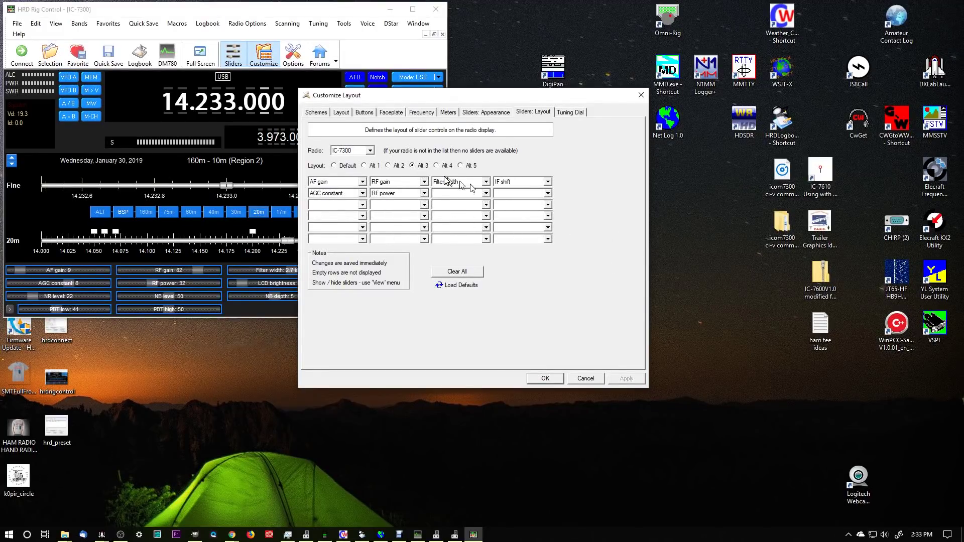
click(438, 167)
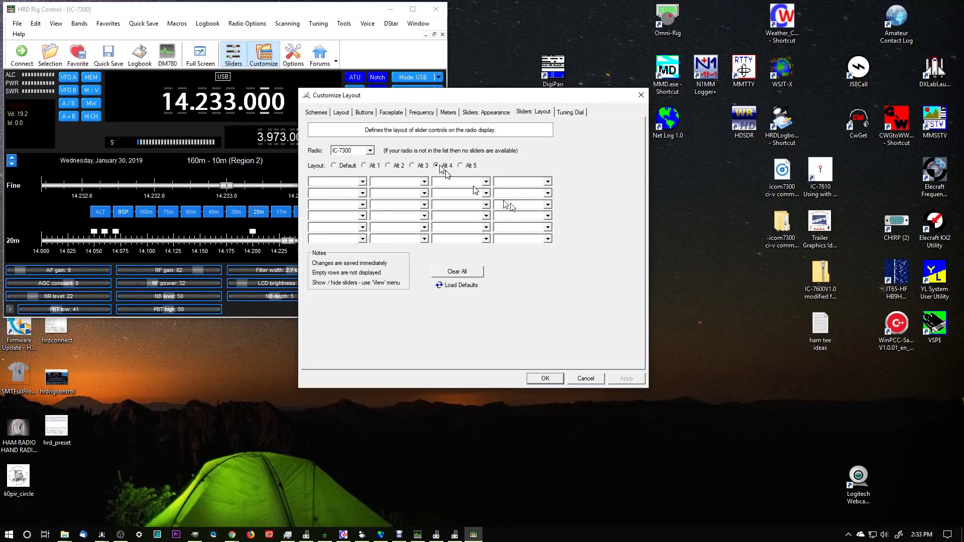
click(335, 166)
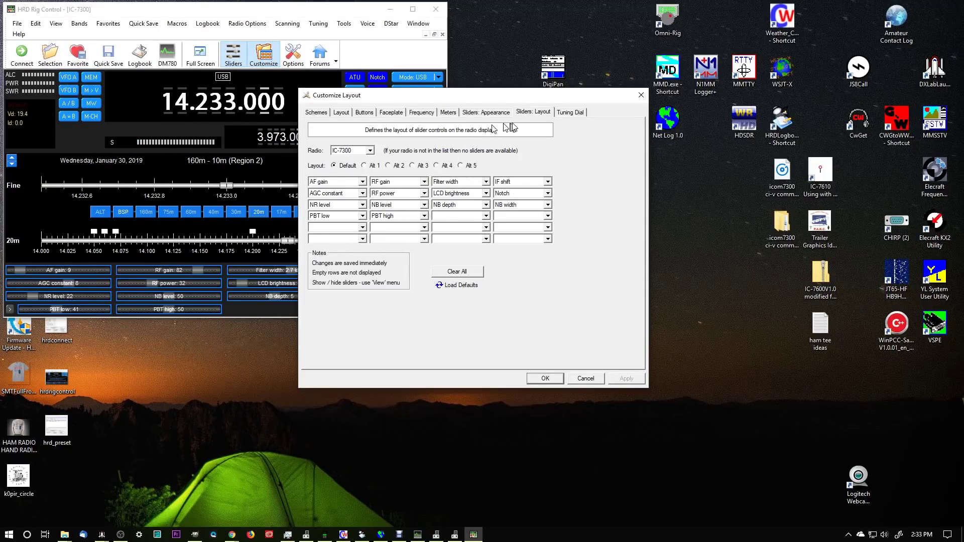
click(566, 115)
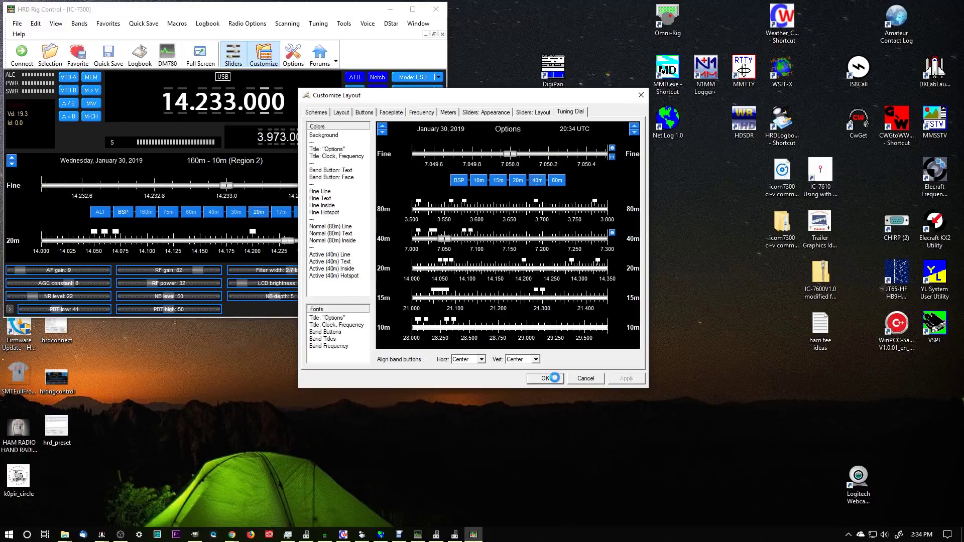
click(553, 380)
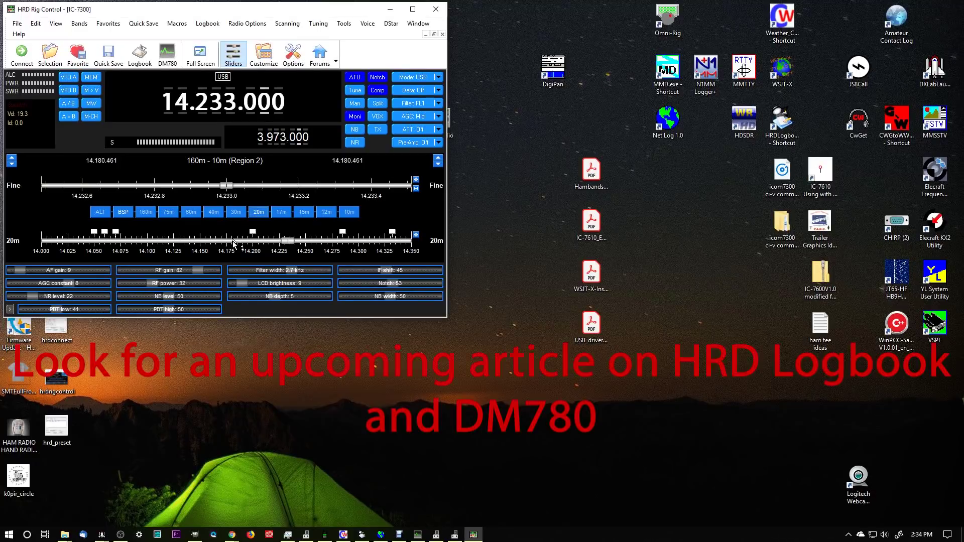
Tune the radio along the 20m band scale to about 14.075, 14.200 and finally 14.167 MHz.
drag(285, 241, 121, 240)
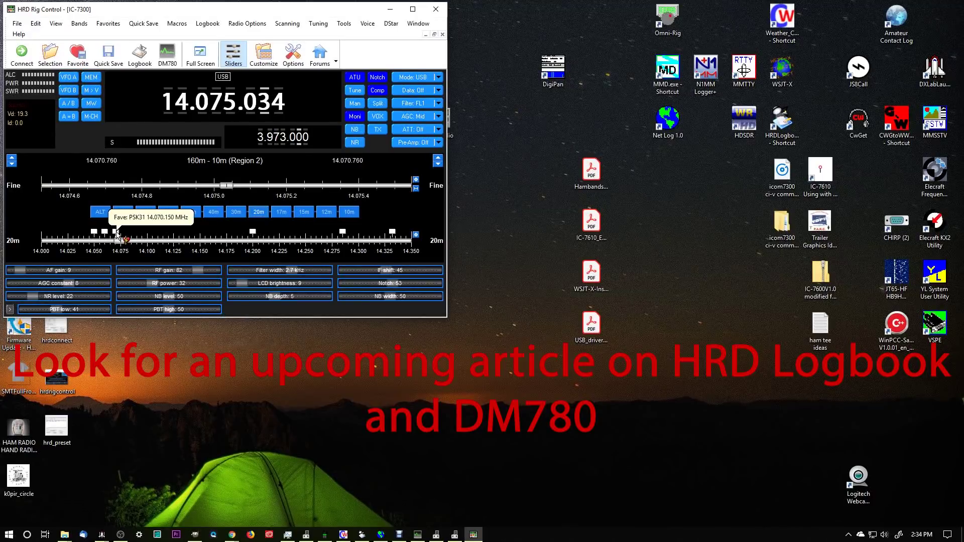
drag(119, 240, 253, 242)
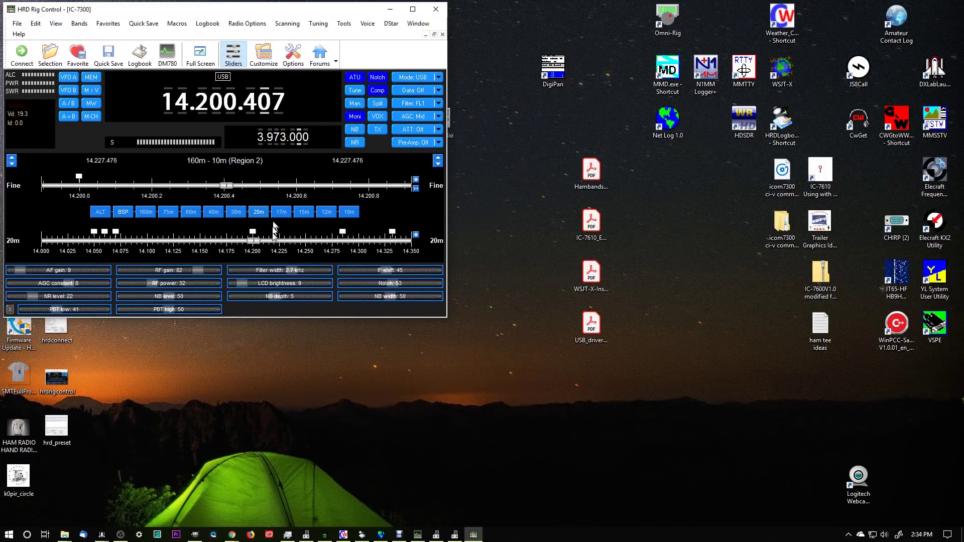
drag(254, 241, 218, 244)
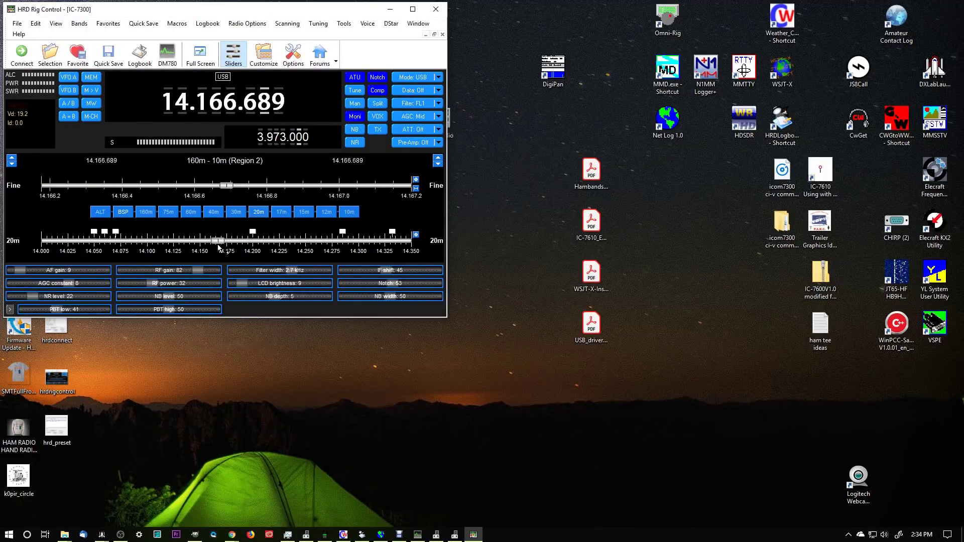
Fine-tune the main frequency readout to 14.166.749 and move the rig control window away from the desktop corner.
scroll(257, 104, down, 1)
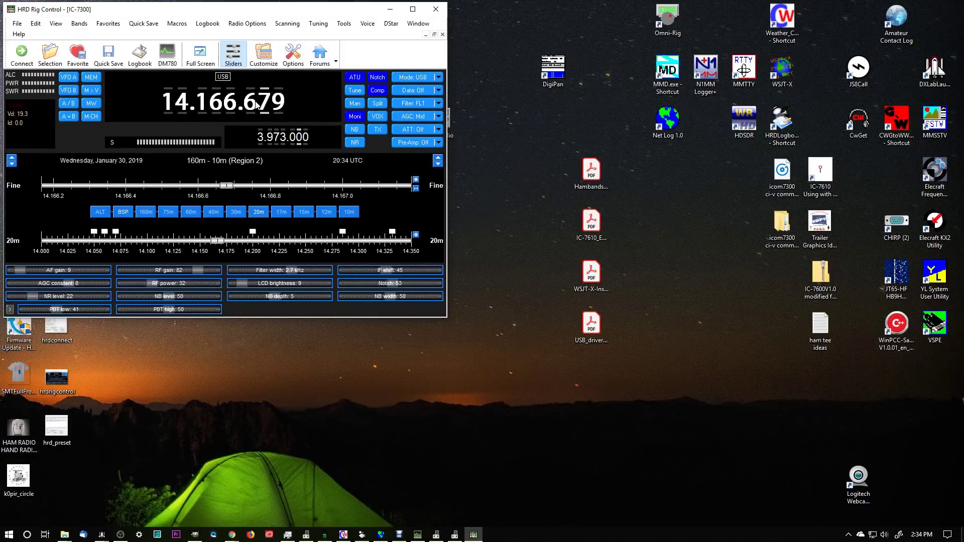
scroll(257, 104, up, 7)
scroll(257, 105, down, 1)
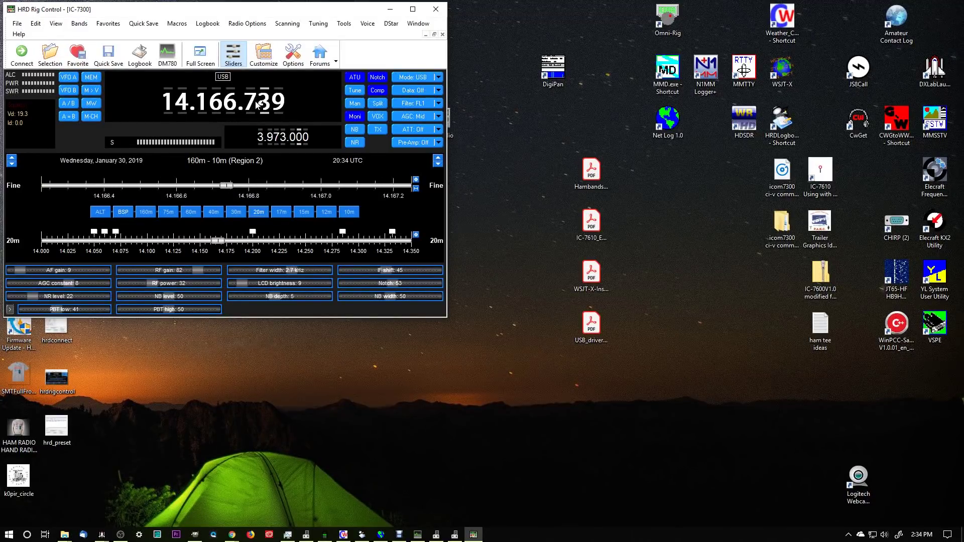
scroll(257, 104, up, 6)
scroll(258, 105, down, 5)
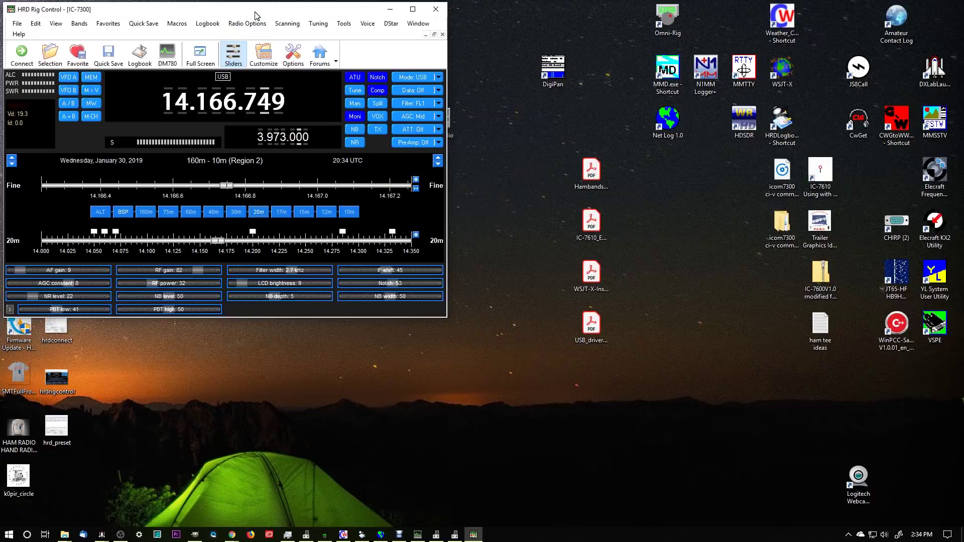
drag(256, 16, 378, 59)
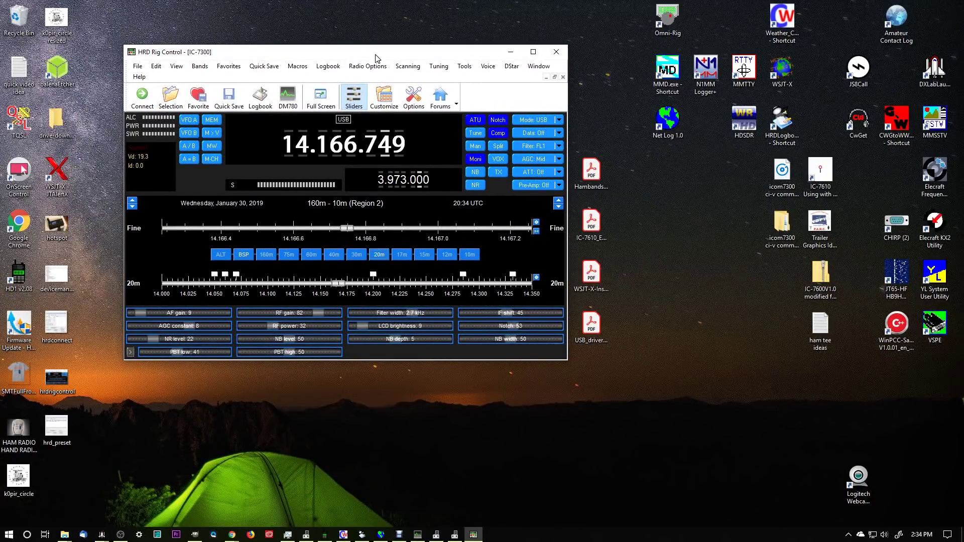